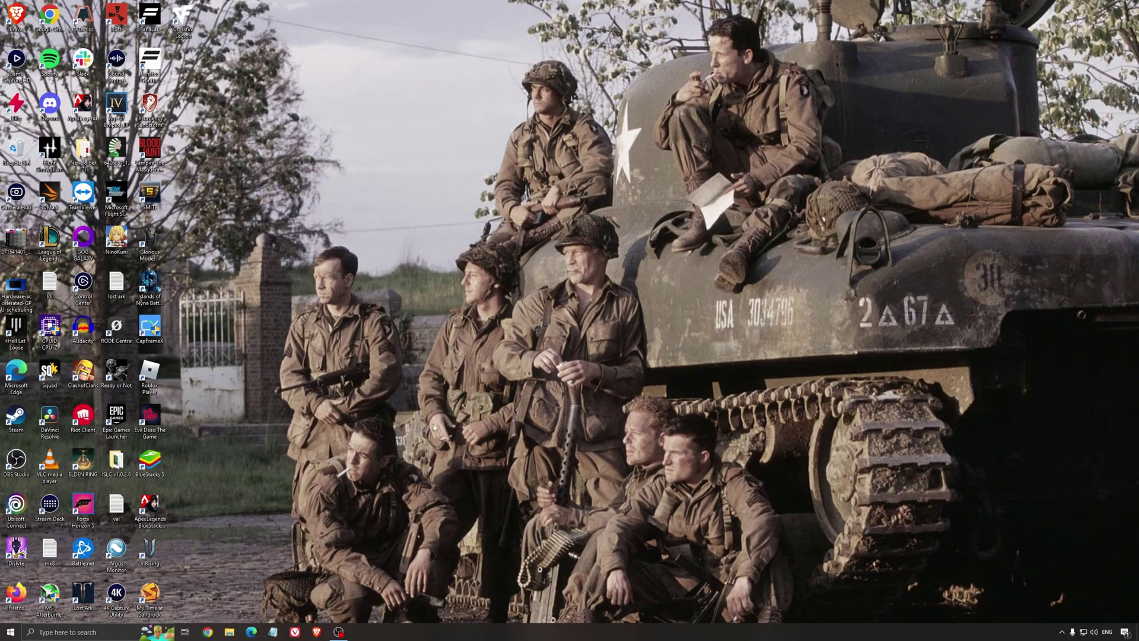
Step: Search 'game mode', then review the Game Mode, Xbox Game Bar and Captures settings pages
{"action": "left_click", "coordinate": [89, 632]}
{"action": "type", "text": "game mo"}
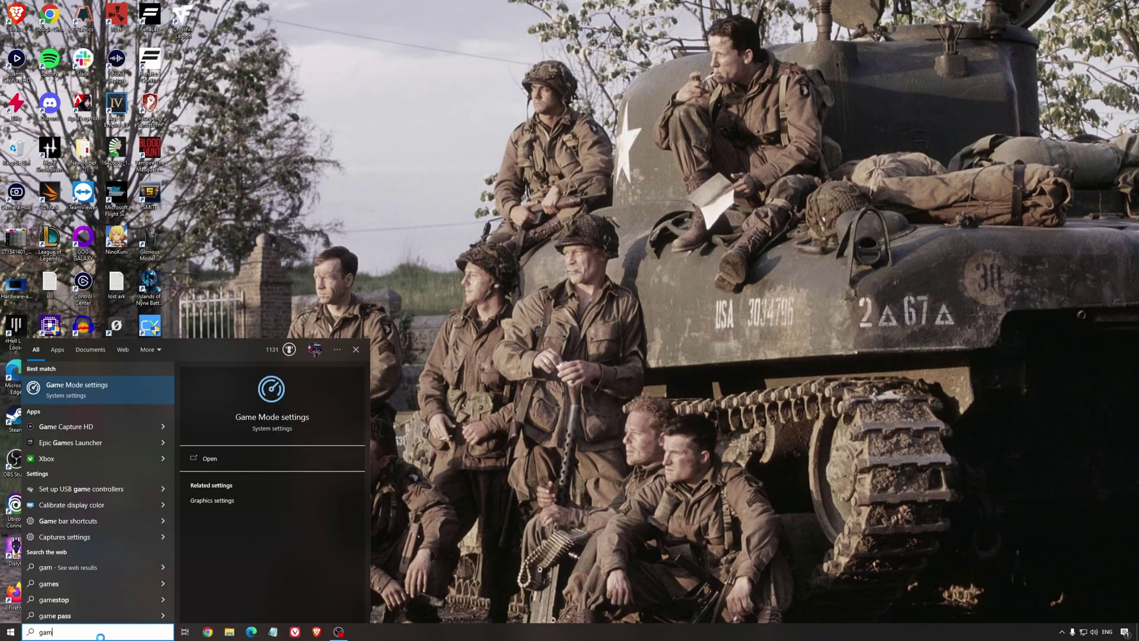
{"action": "key", "text": "Return"}
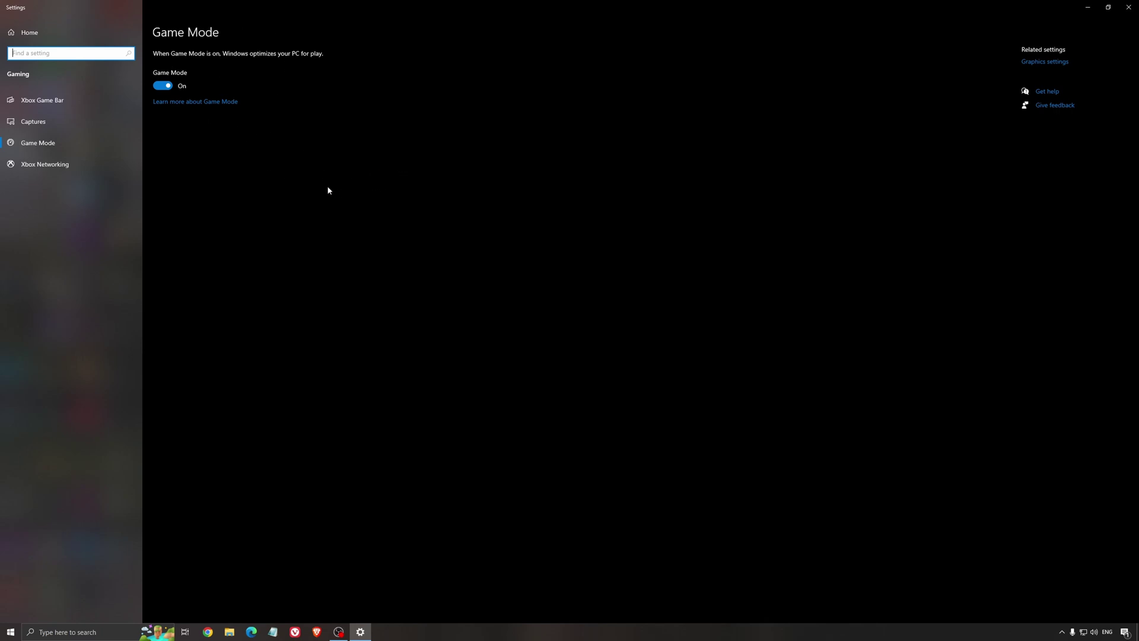
{"action": "left_click", "coordinate": [42, 100]}
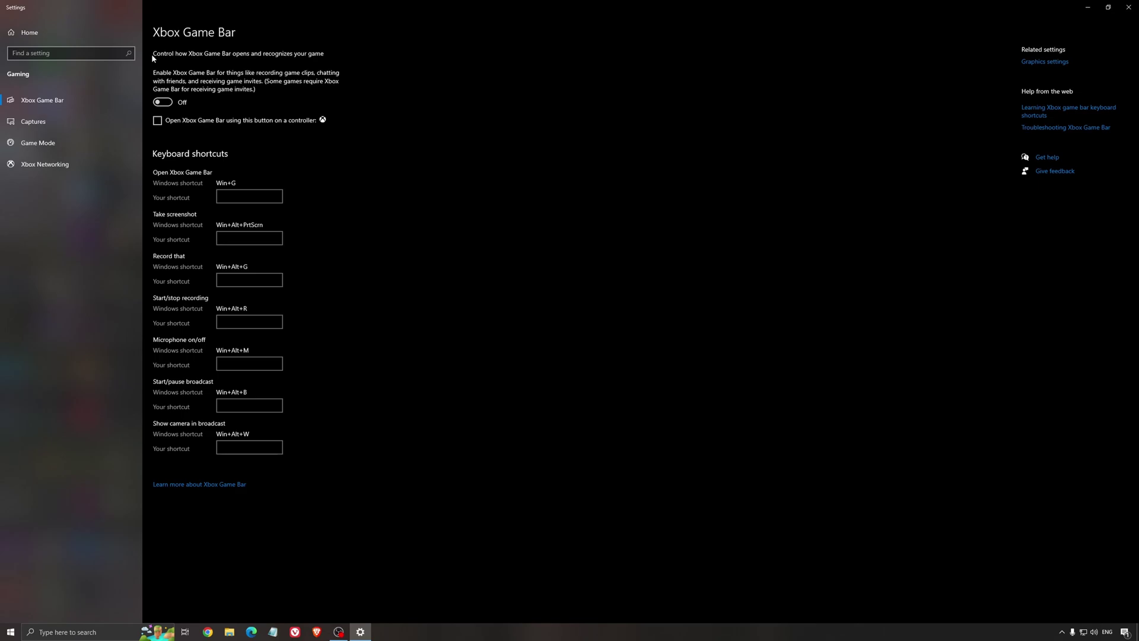
{"action": "left_click", "coordinate": [54, 122]}
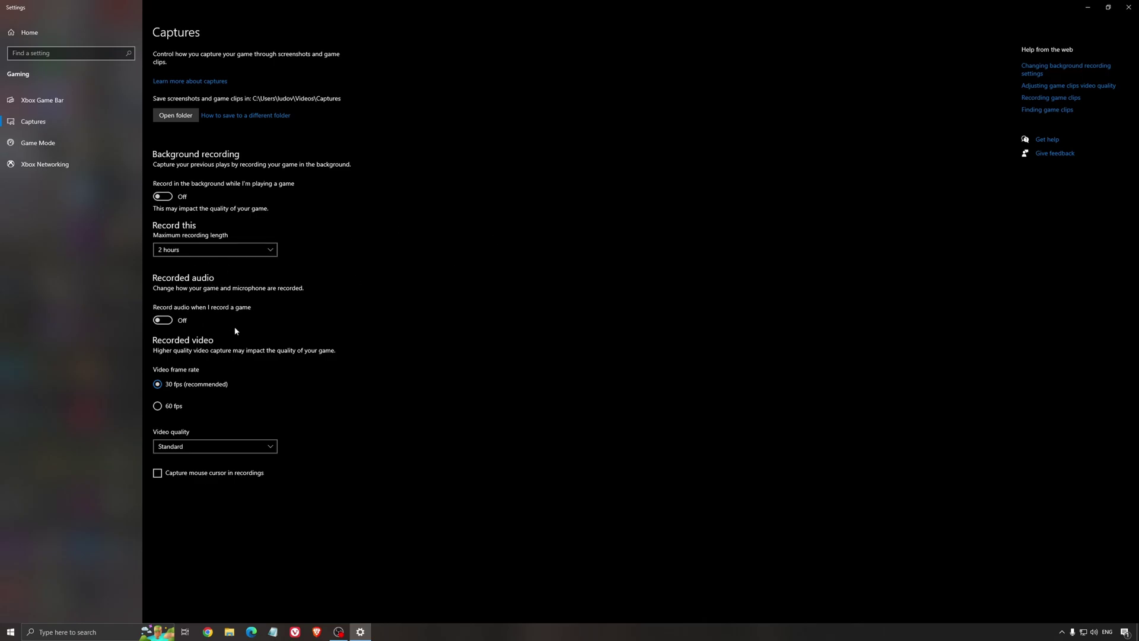
Step: Close Settings, view the GPU scheduling screenshot in Photos, then close it
{"action": "left_click", "coordinate": [1129, 7]}
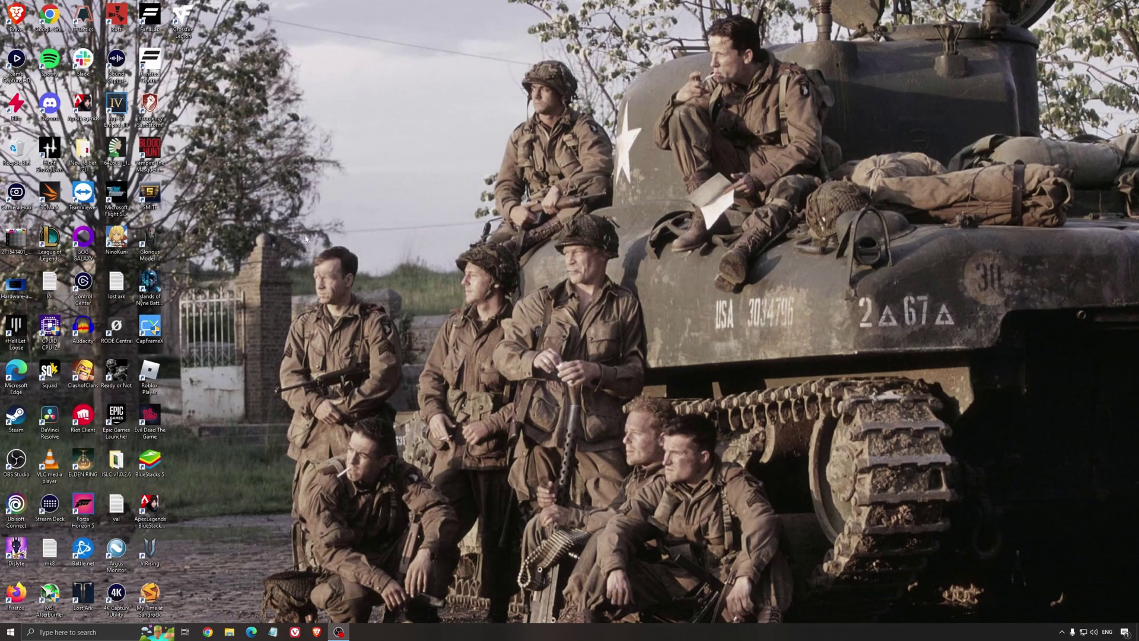
{"action": "double_click", "coordinate": [16, 290]}
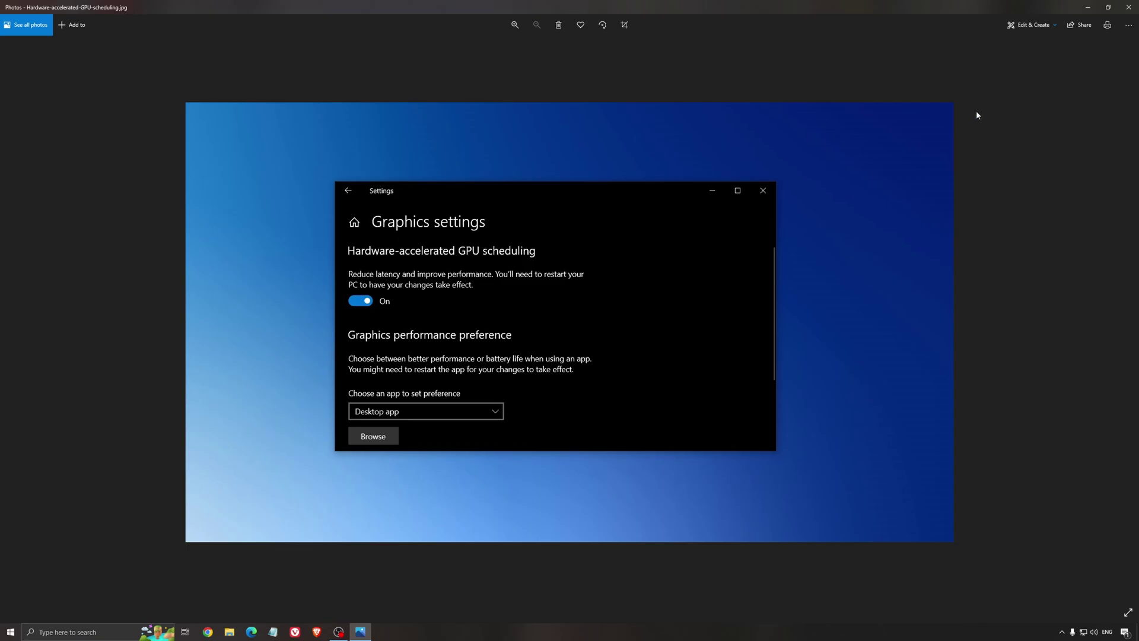
{"action": "left_click", "coordinate": [1128, 7]}
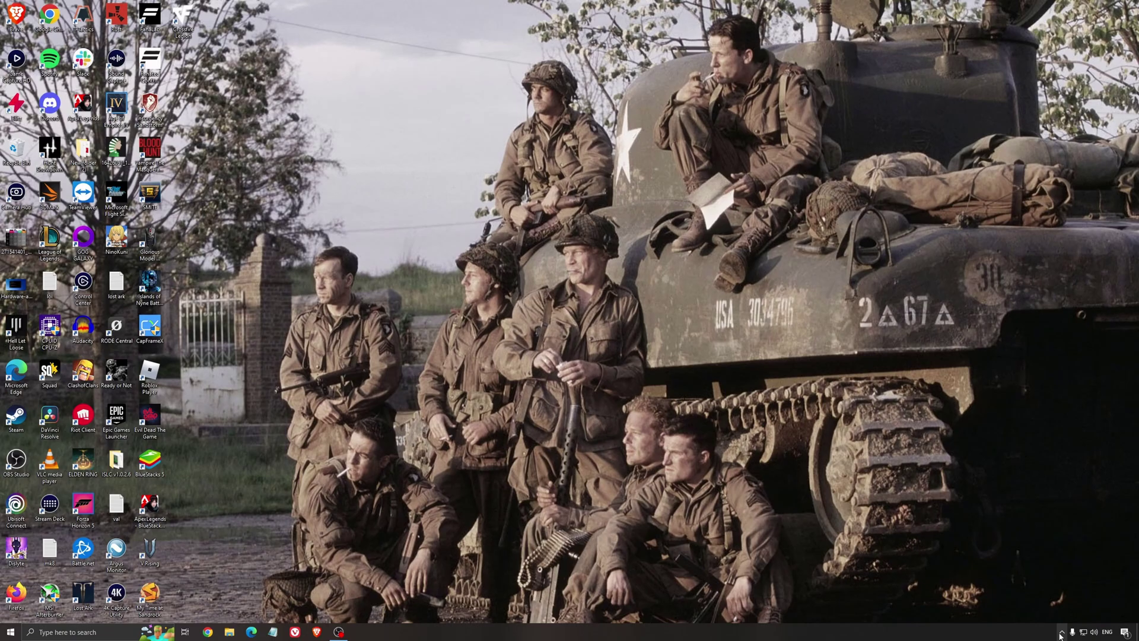
Step: Launch AMD Adrenalin from the tray and confirm driver 22.5.2 is up to date
{"action": "left_click", "coordinate": [1060, 635]}
{"action": "left_click", "coordinate": [1071, 596]}
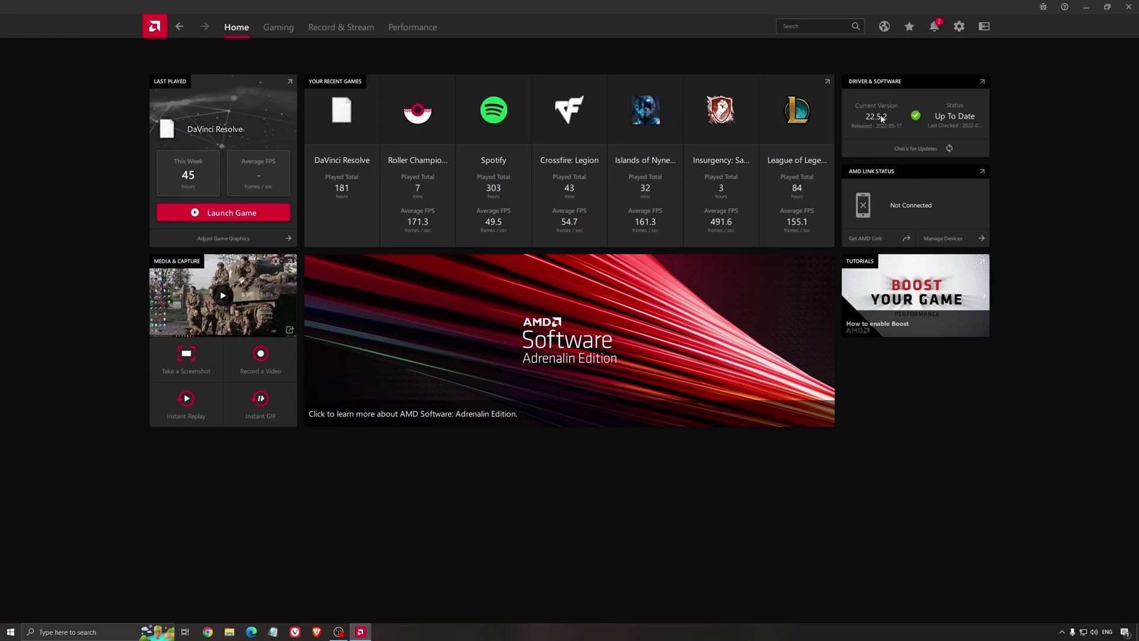
{"action": "left_click", "coordinate": [917, 148]}
Step: Open Gaming > Global Graphics and review the Custom profile with Radeon Chill at 168 FPS
{"action": "left_click", "coordinate": [279, 27]}
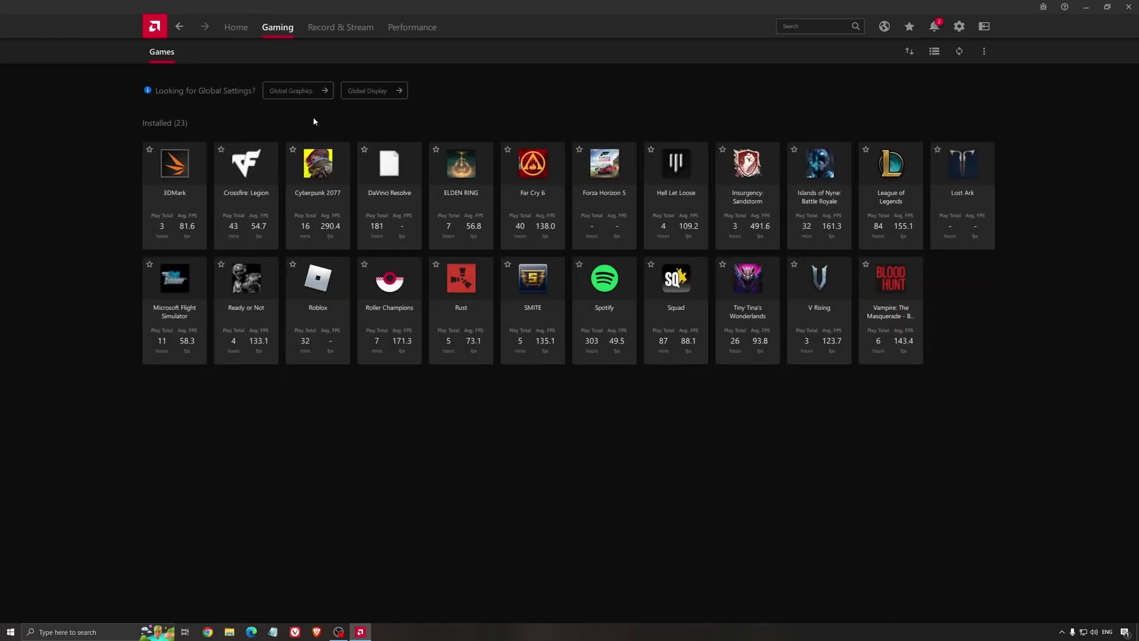
{"action": "left_click", "coordinate": [323, 90]}
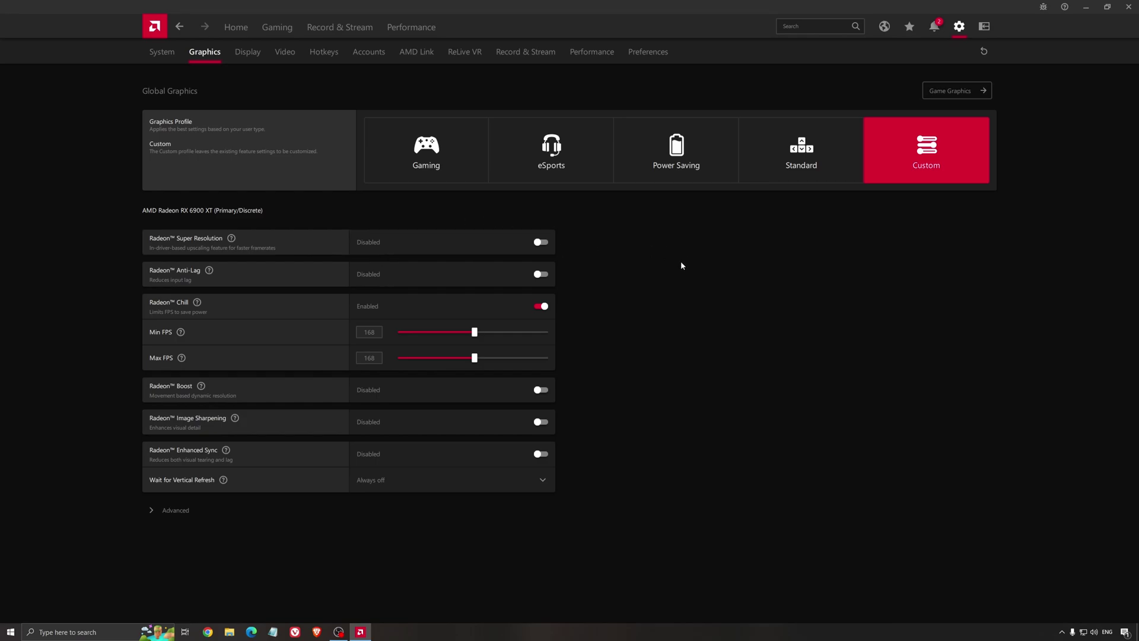
Step: Close AMD Software, launch NVIDIA Control Panel from the tray, and open Max Frame Rate in Manage 3D settings
{"action": "left_click", "coordinate": [1129, 7]}
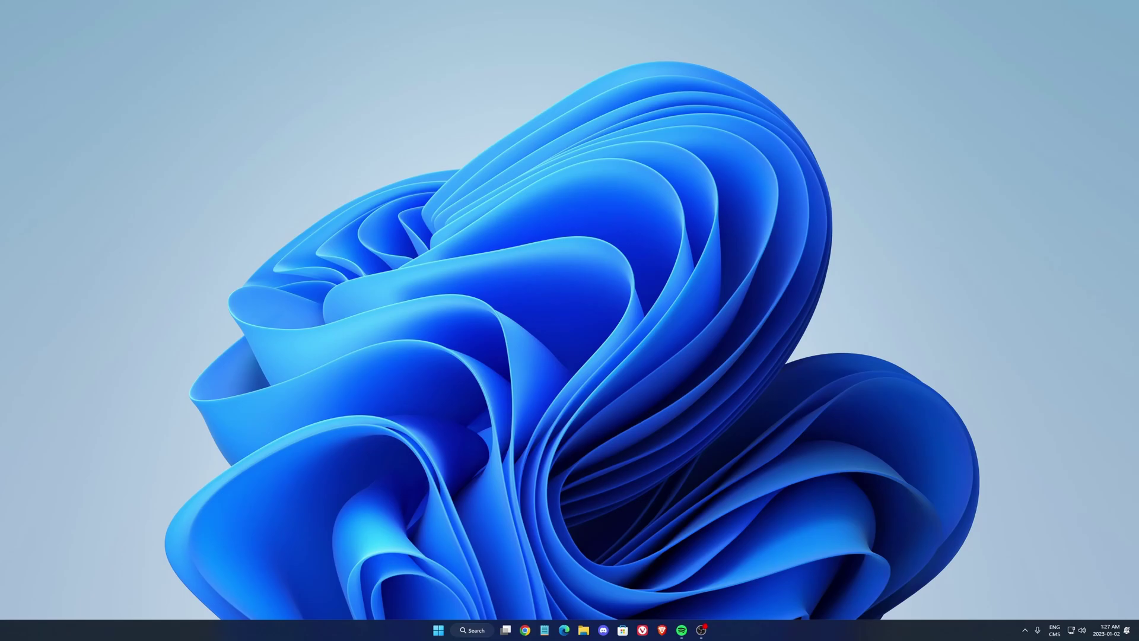
{"action": "left_click", "coordinate": [1025, 631]}
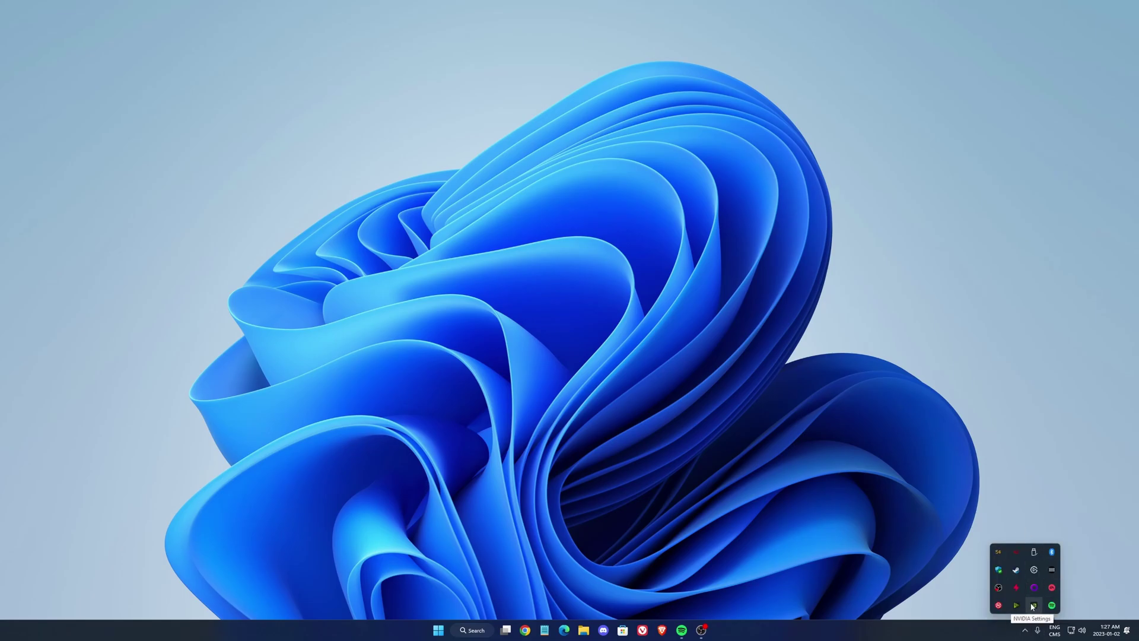
{"action": "right_click", "coordinate": [1034, 607]}
{"action": "left_click", "coordinate": [1055, 574]}
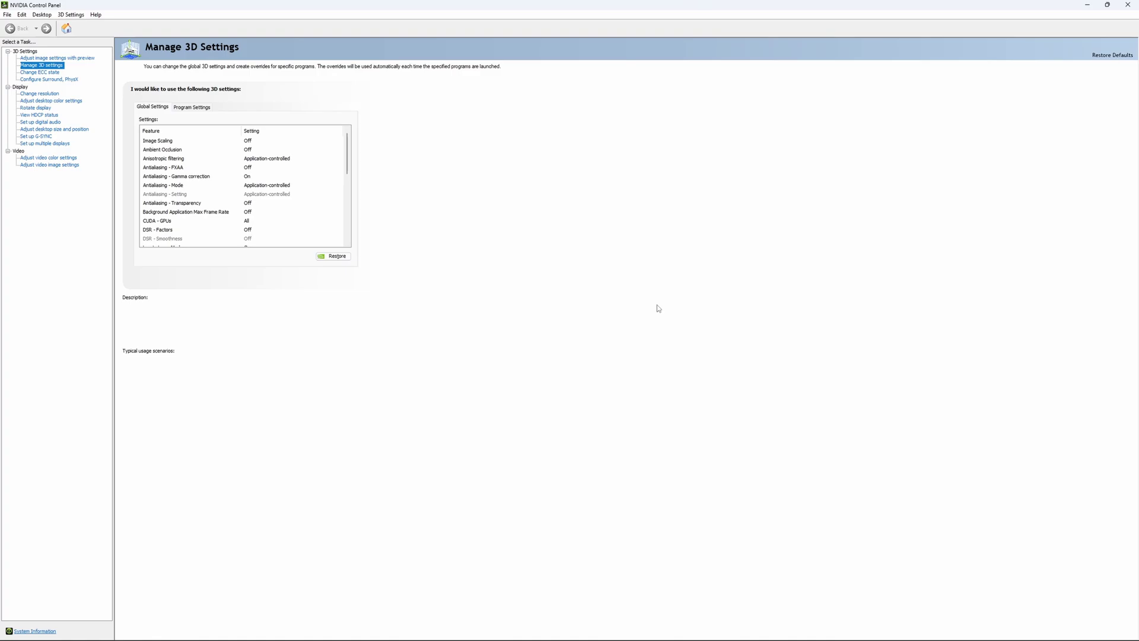
{"action": "left_click", "coordinate": [49, 65]}
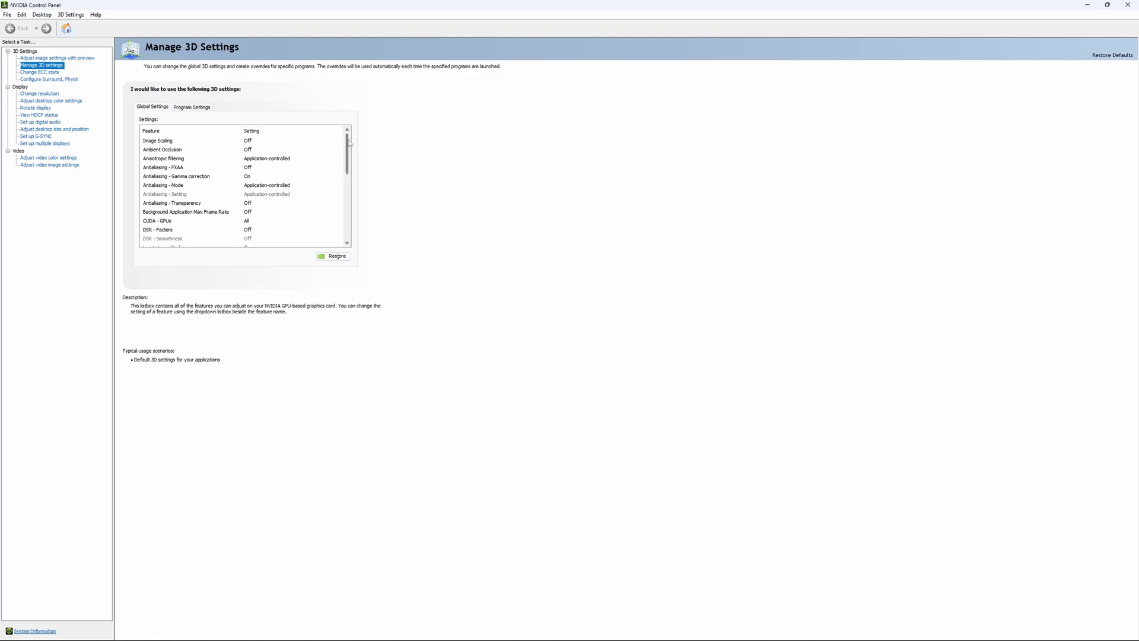
{"action": "left_click_drag", "start_coordinate": [350, 140], "coordinate": [352, 168]}
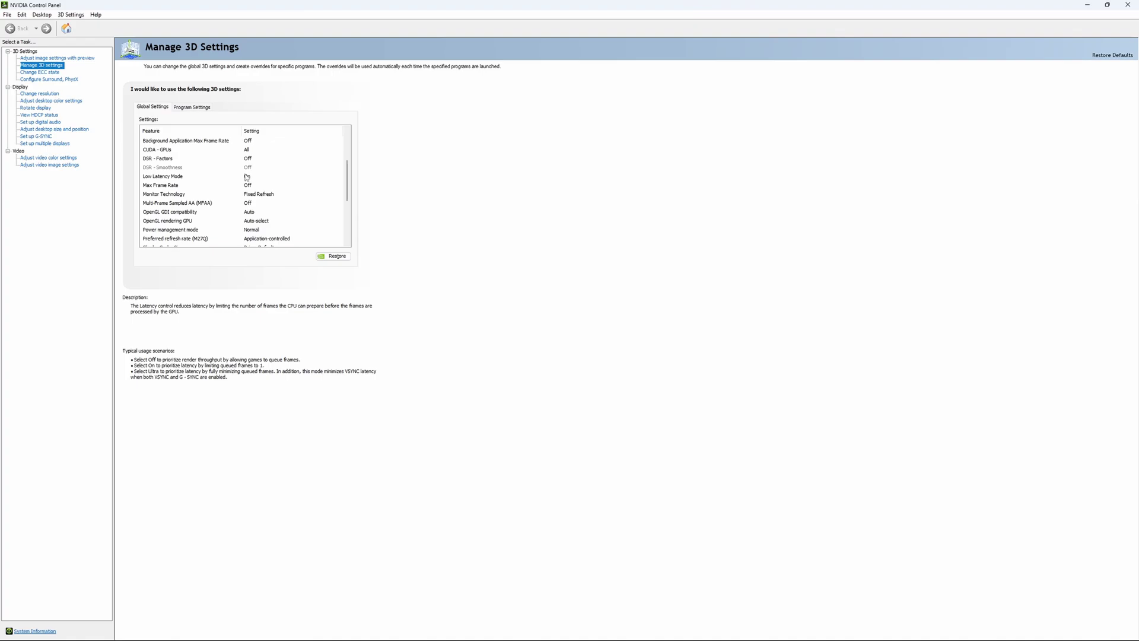
{"action": "scroll", "coordinate": [347, 171], "scroll_direction": "down", "scroll_amount": 2}
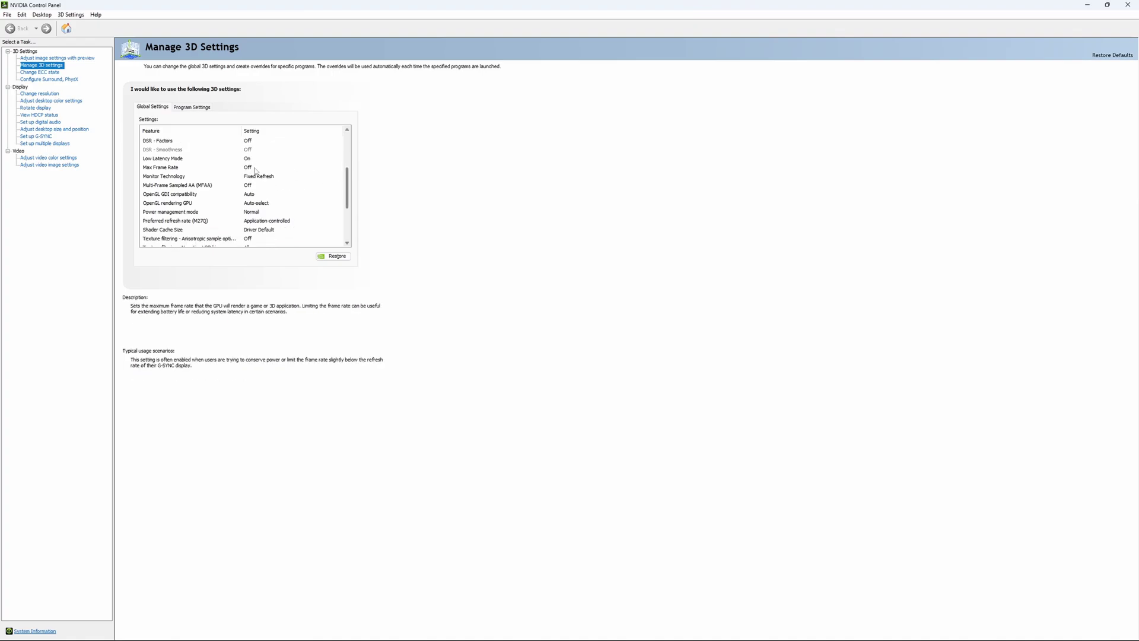
{"action": "left_click", "coordinate": [241, 168]}
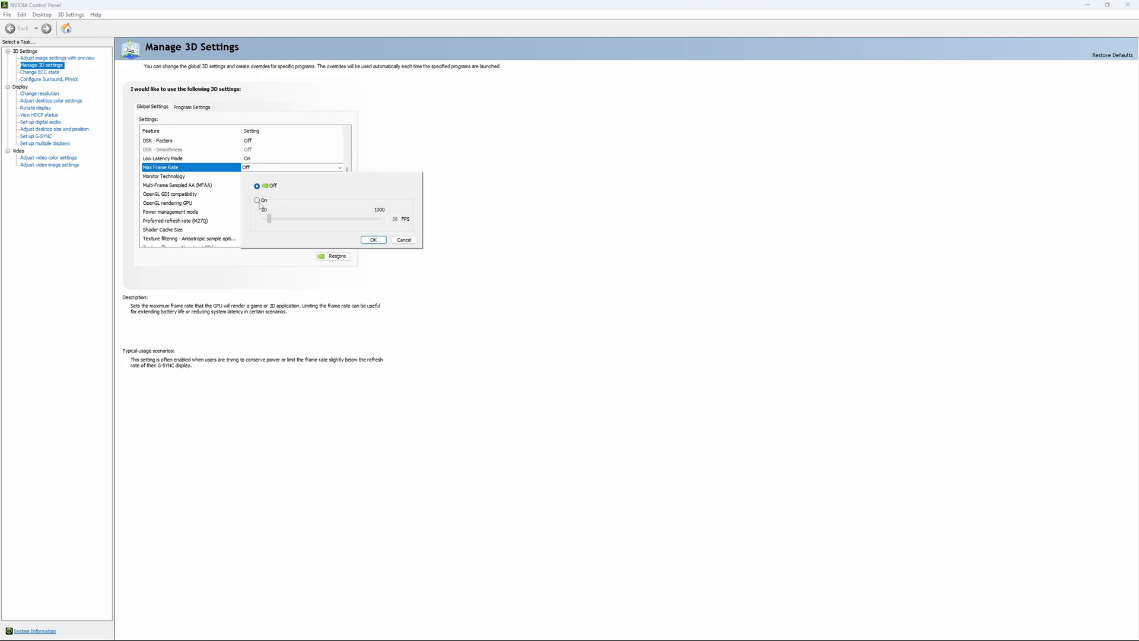
Step: Try a 167 FPS Max Frame Rate cap, then set it back to Off and confirm
{"action": "left_click", "coordinate": [258, 200]}
{"action": "left_click_drag", "start_coordinate": [268, 219], "coordinate": [283, 223]}
{"action": "left_click", "coordinate": [281, 219]}
{"action": "left_click", "coordinate": [394, 219]}
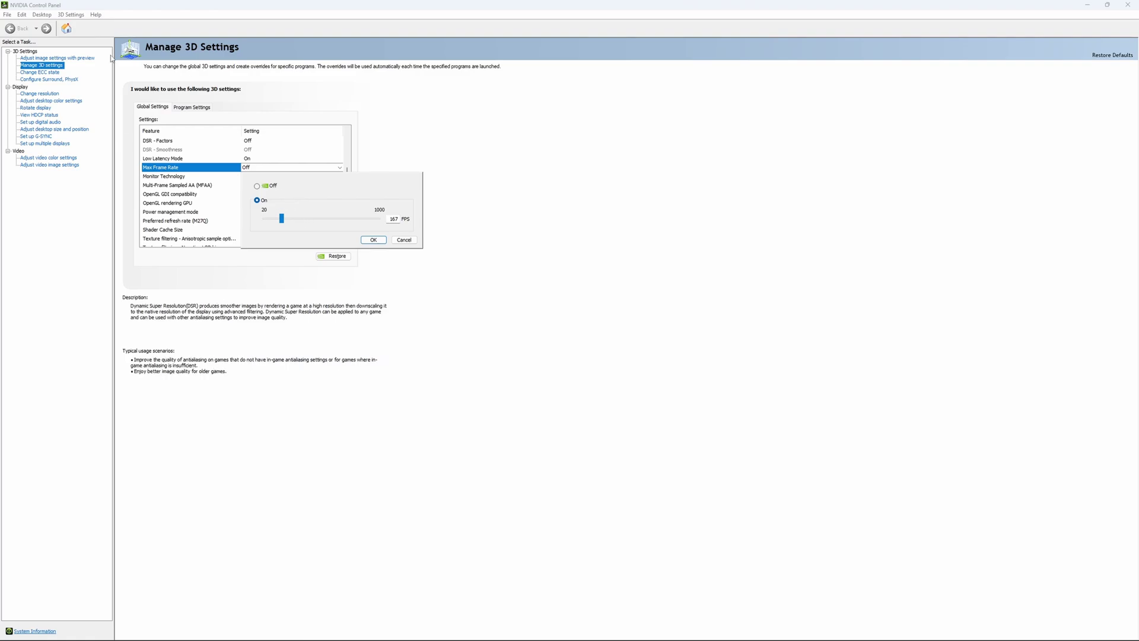
{"action": "left_click", "coordinate": [257, 185]}
{"action": "left_click", "coordinate": [372, 240]}
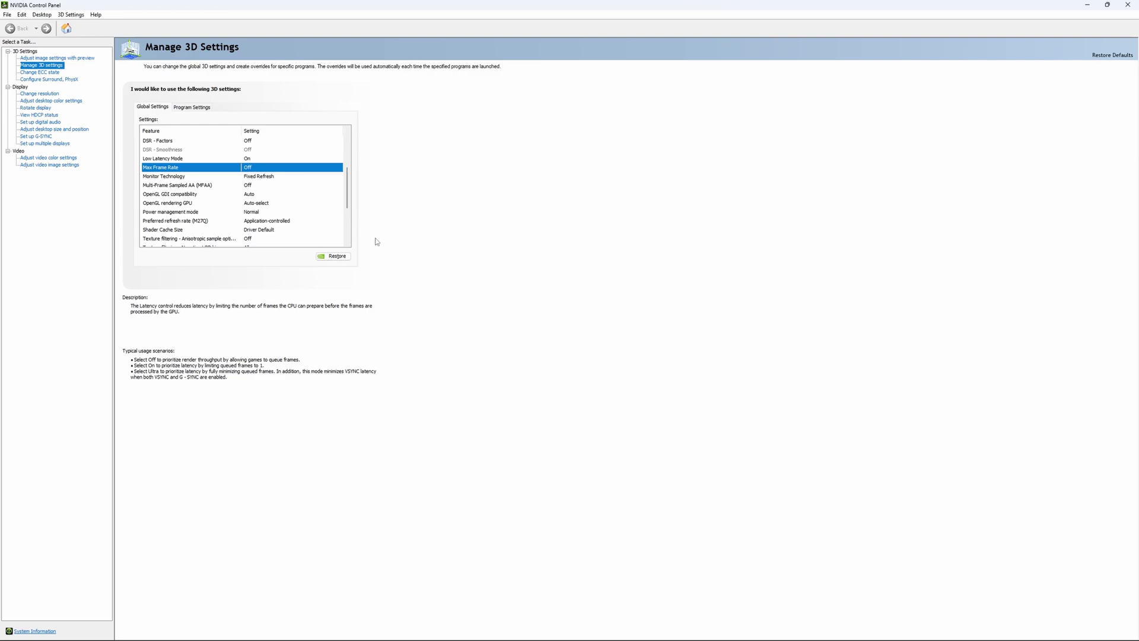
{"action": "left_click_drag", "start_coordinate": [348, 182], "coordinate": [352, 210]}
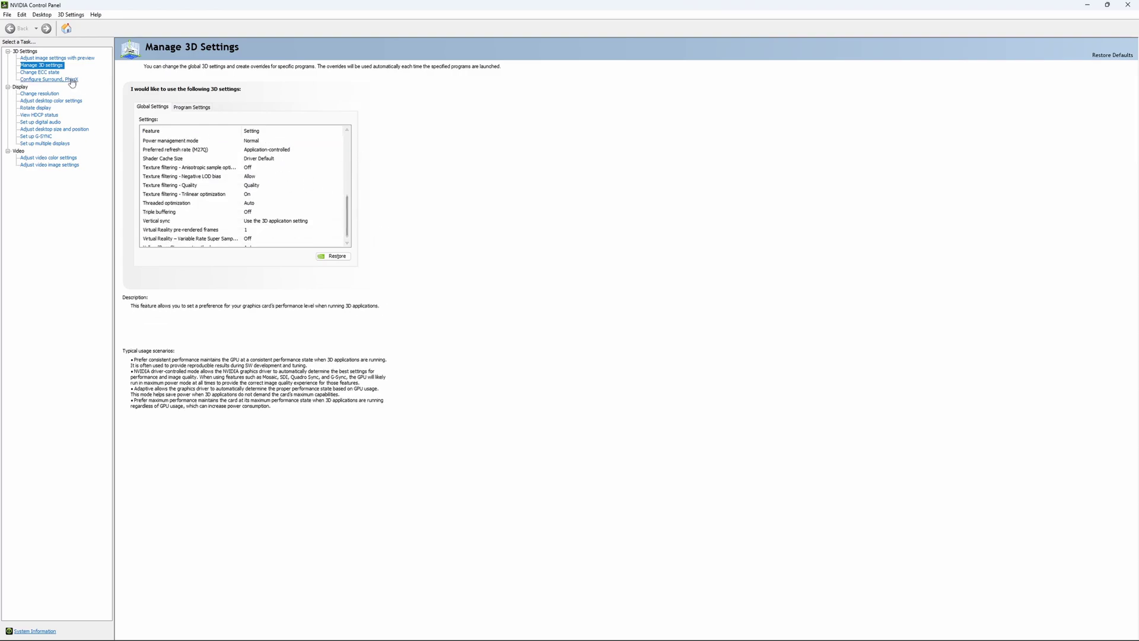
Step: Set the display to 2560 × 1440 native resolution at a 170Hz refresh rate
{"action": "left_click", "coordinate": [40, 72]}
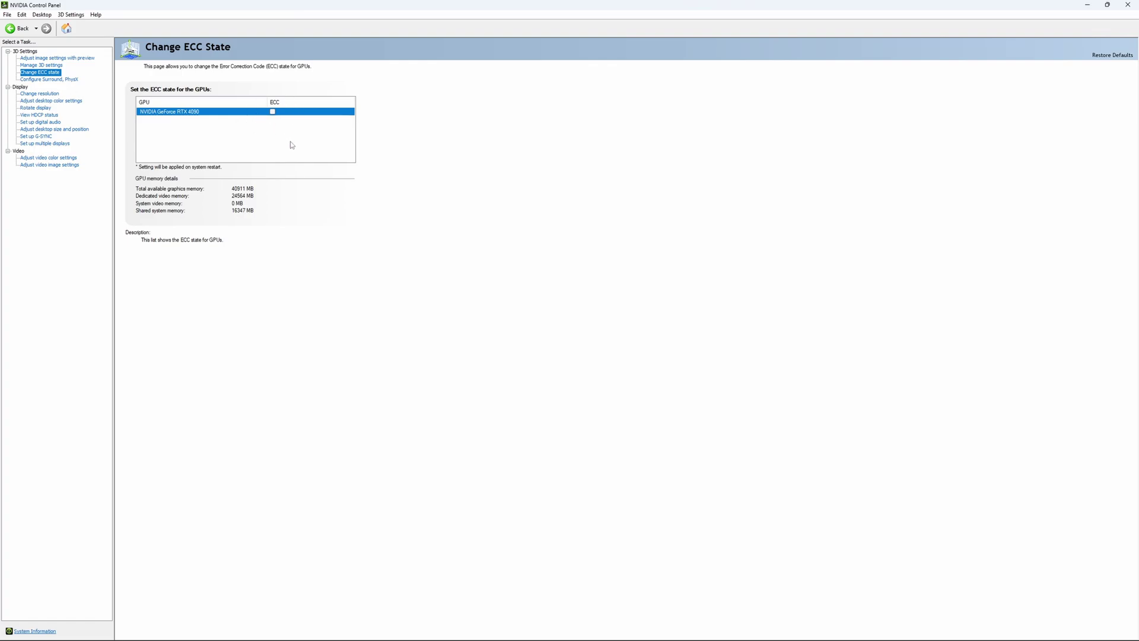
{"action": "left_click", "coordinate": [29, 94]}
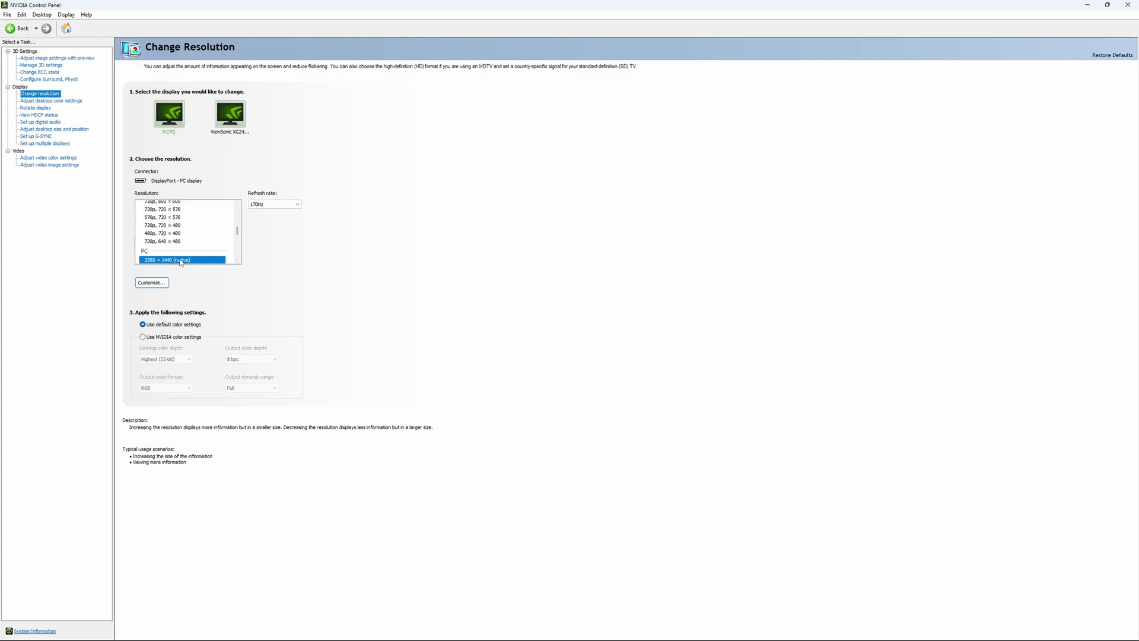
{"action": "left_click", "coordinate": [181, 260]}
{"action": "left_click", "coordinate": [275, 204]}
{"action": "left_click", "coordinate": [282, 211]}
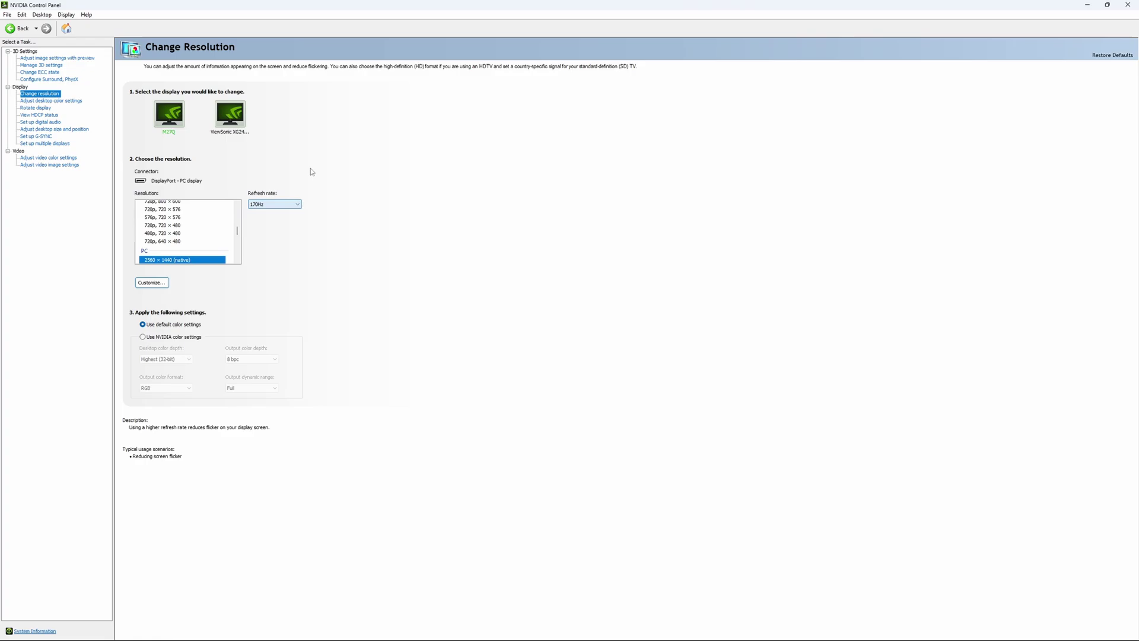
{"action": "left_click", "coordinate": [274, 203]}
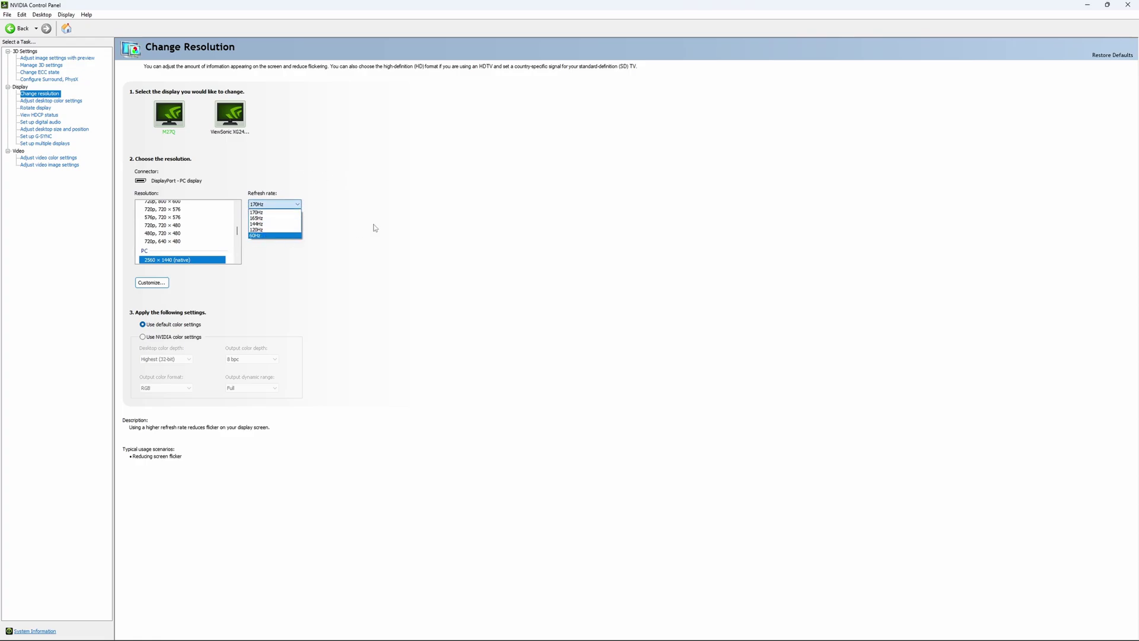
{"action": "left_click", "coordinate": [374, 228]}
{"action": "left_click", "coordinate": [276, 203]}
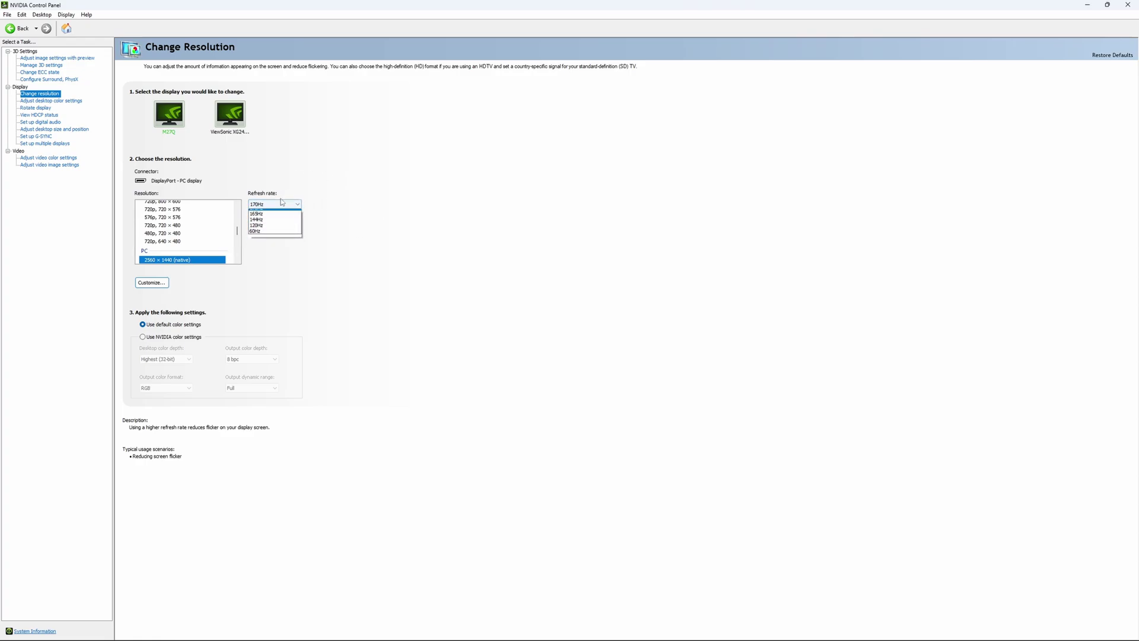
{"action": "left_click", "coordinate": [400, 207]}
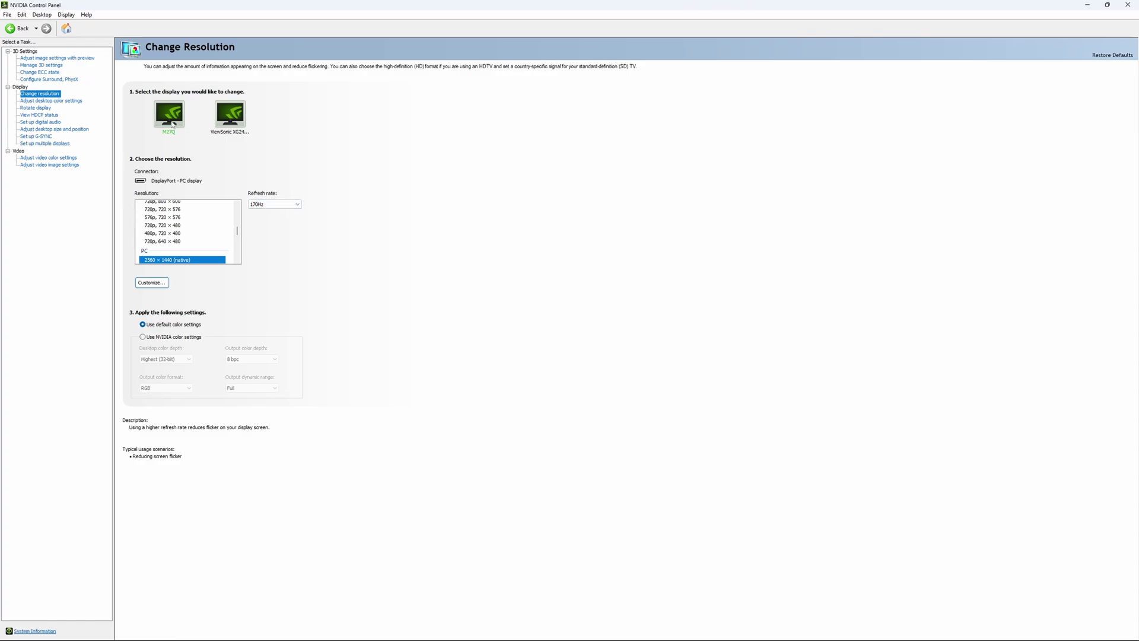
Step: Open the Set up G-SYNC page and check that G-SYNC Compatible is unchecked
{"action": "left_click", "coordinate": [37, 137]}
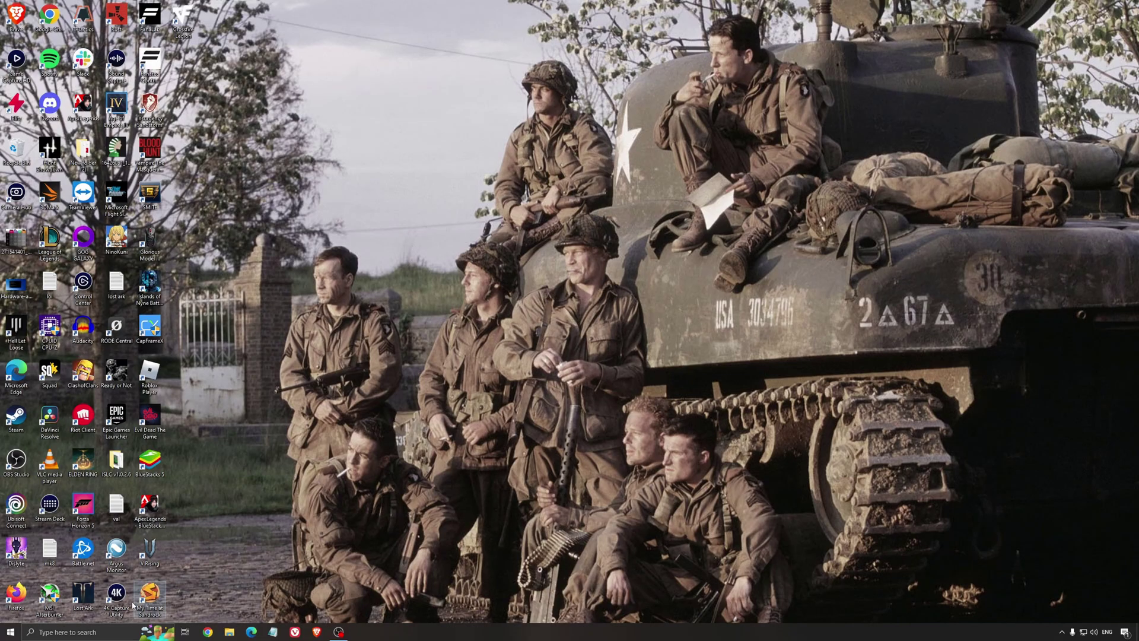
Step: Find the power plan settings through search and confirm High performance is selected in Power Options
{"action": "left_click", "coordinate": [67, 633]}
{"action": "type", "text": "geforce"}
{"action": "key", "text": "Return"}
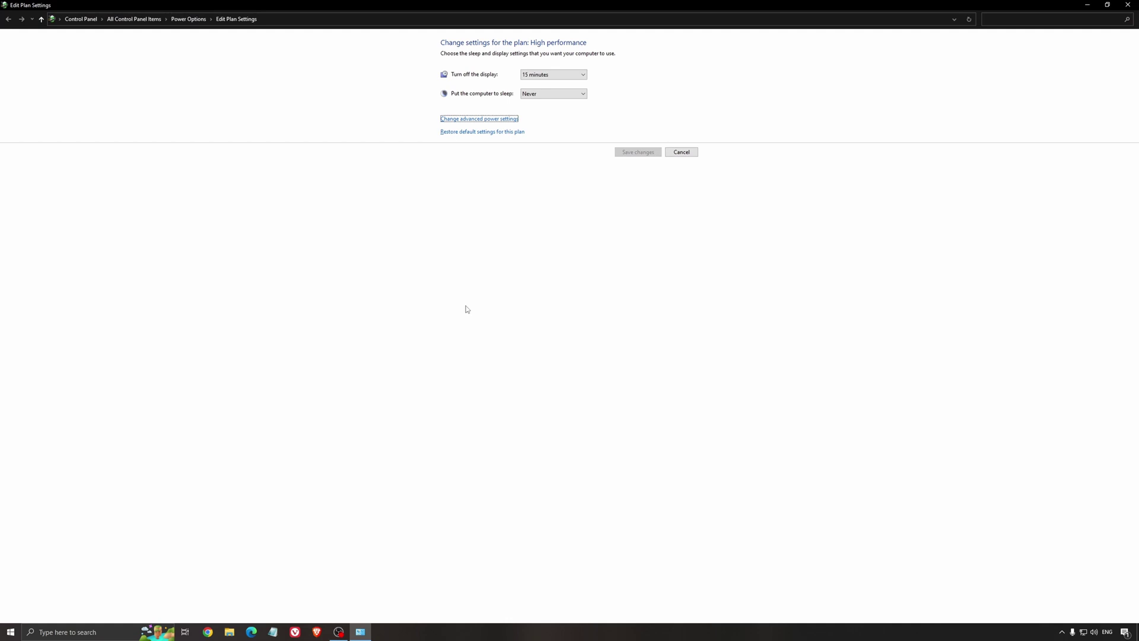
{"action": "left_click", "coordinate": [188, 19]}
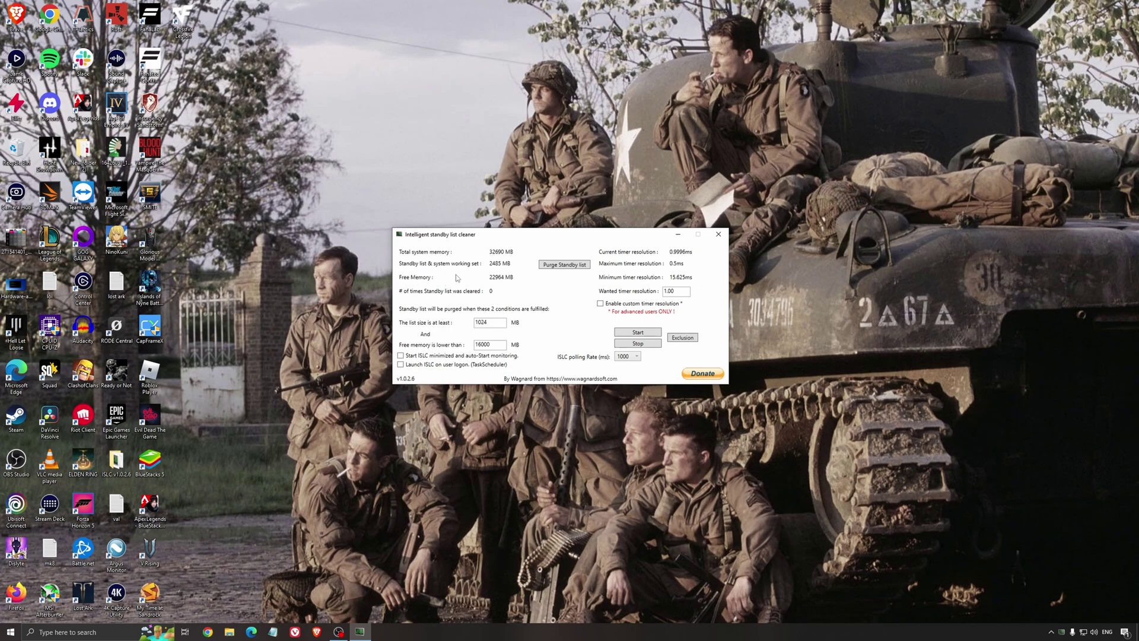
Step: Set the ISLC free memory threshold to 16000 MB, start monitoring, and minimize ISLC
{"action": "left_click_drag", "start_coordinate": [478, 235], "coordinate": [474, 242]}
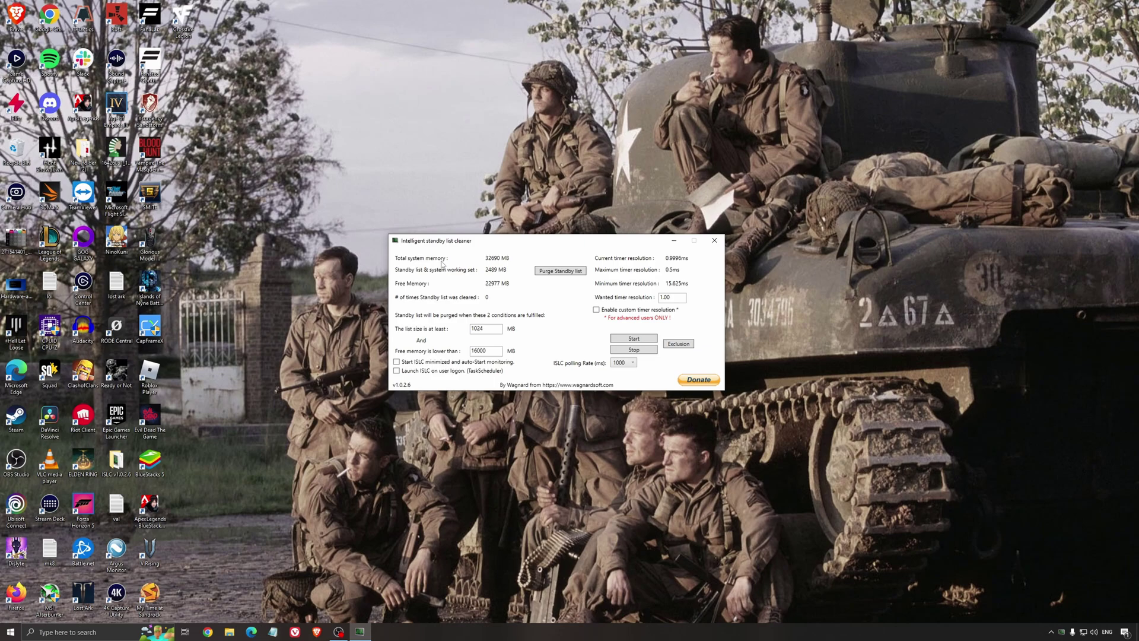
{"action": "double_click", "coordinate": [479, 349]}
{"action": "left_click", "coordinate": [634, 338]}
{"action": "left_click_drag", "start_coordinate": [601, 240], "coordinate": [638, 239]}
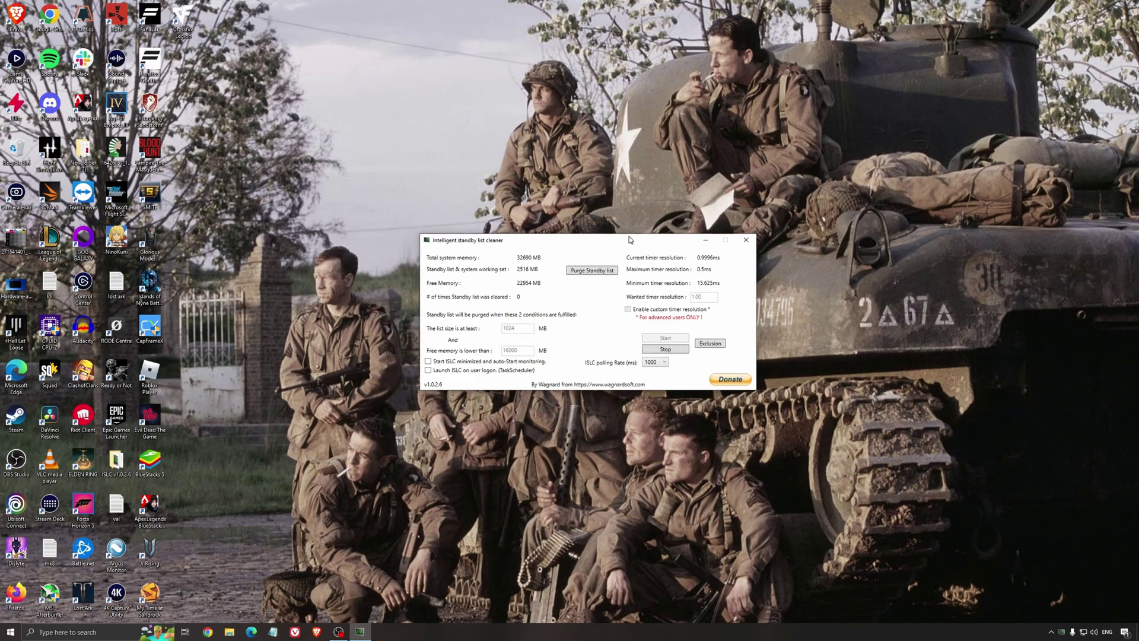
{"action": "left_click", "coordinate": [711, 240]}
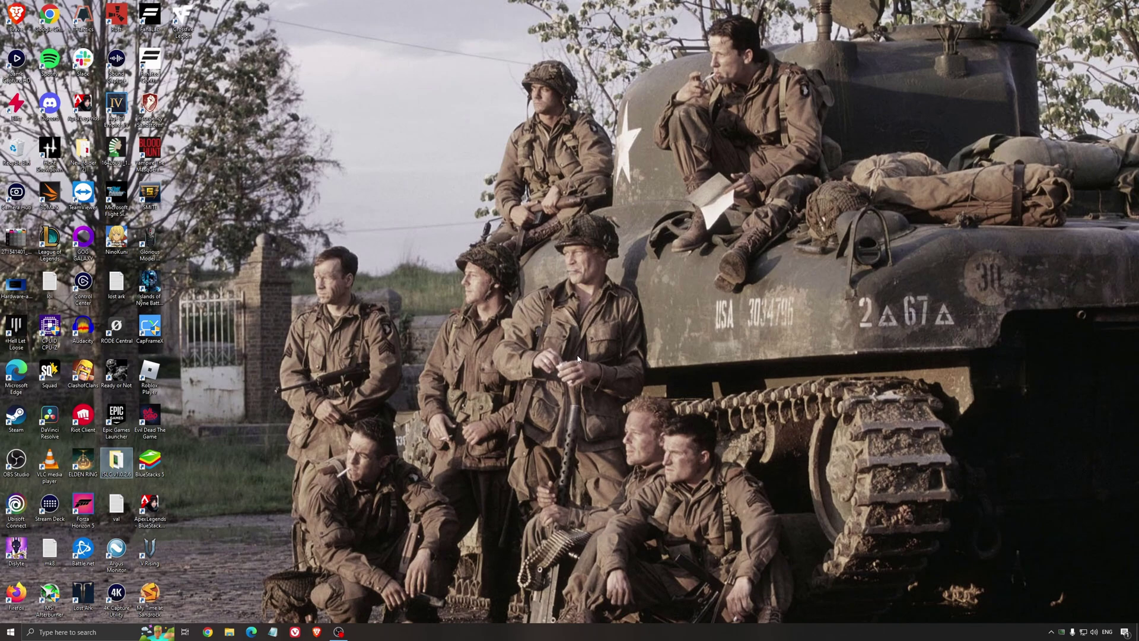
{"action": "left_click", "coordinate": [552, 319]}
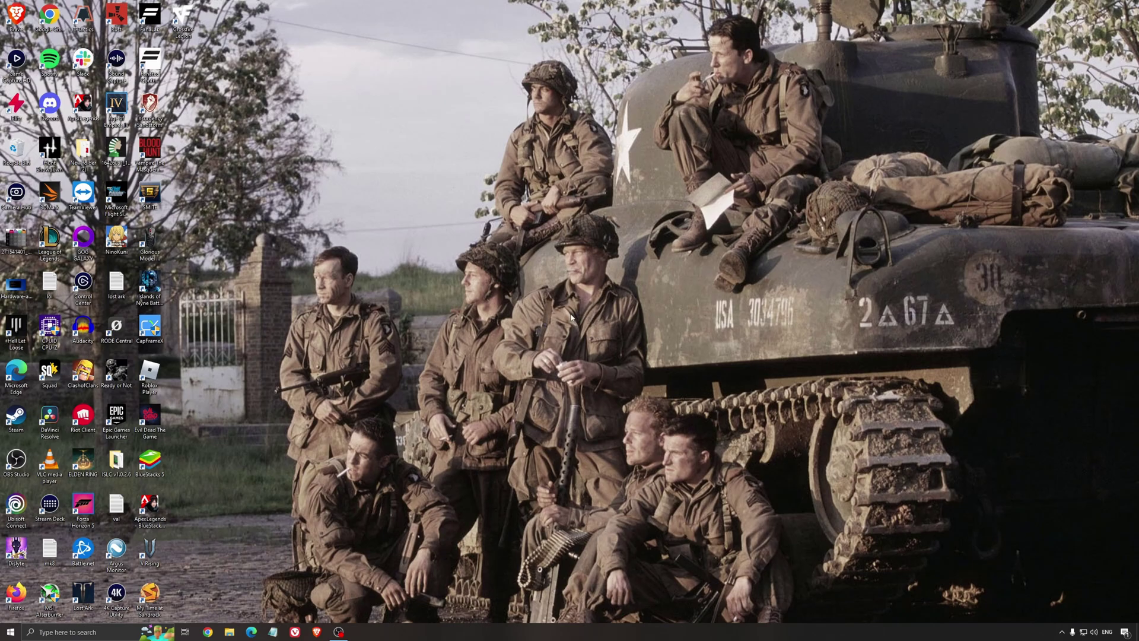
Step: Return to Destiny 2's Video settings and keep Window Mode at Fullscreen
{"action": "key", "text": "alt+Tab"}
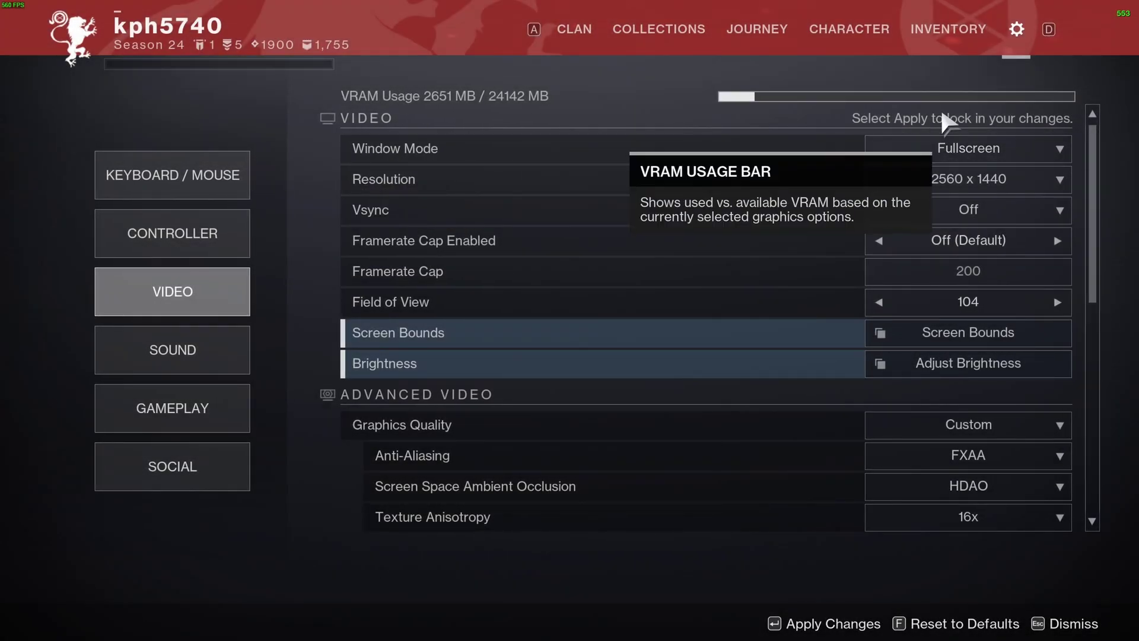
{"action": "left_click", "coordinate": [1005, 149]}
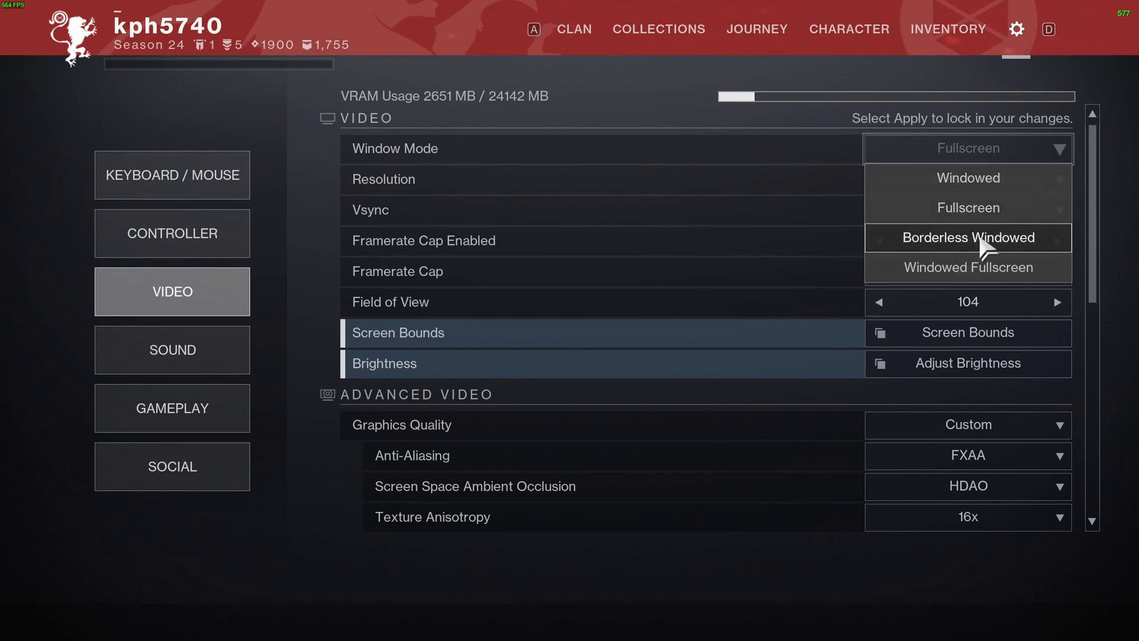
{"action": "left_click", "coordinate": [1109, 187]}
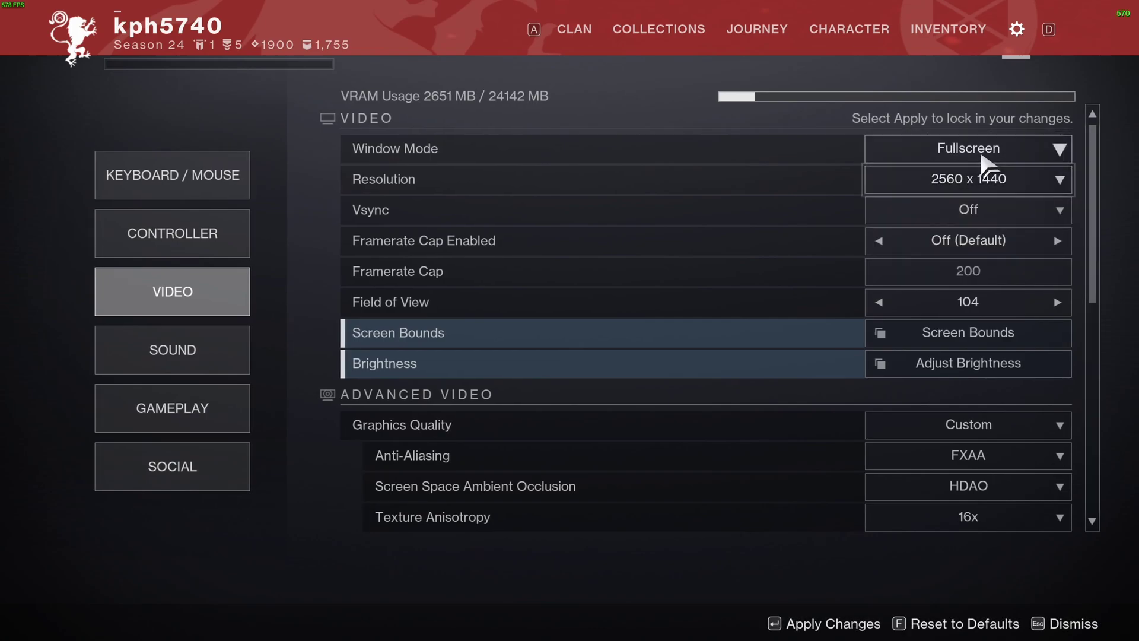
{"action": "left_click", "coordinate": [988, 151]}
{"action": "left_click", "coordinate": [979, 209]}
{"action": "scroll", "coordinate": [963, 190], "scroll_direction": "down", "scroll_amount": 1}
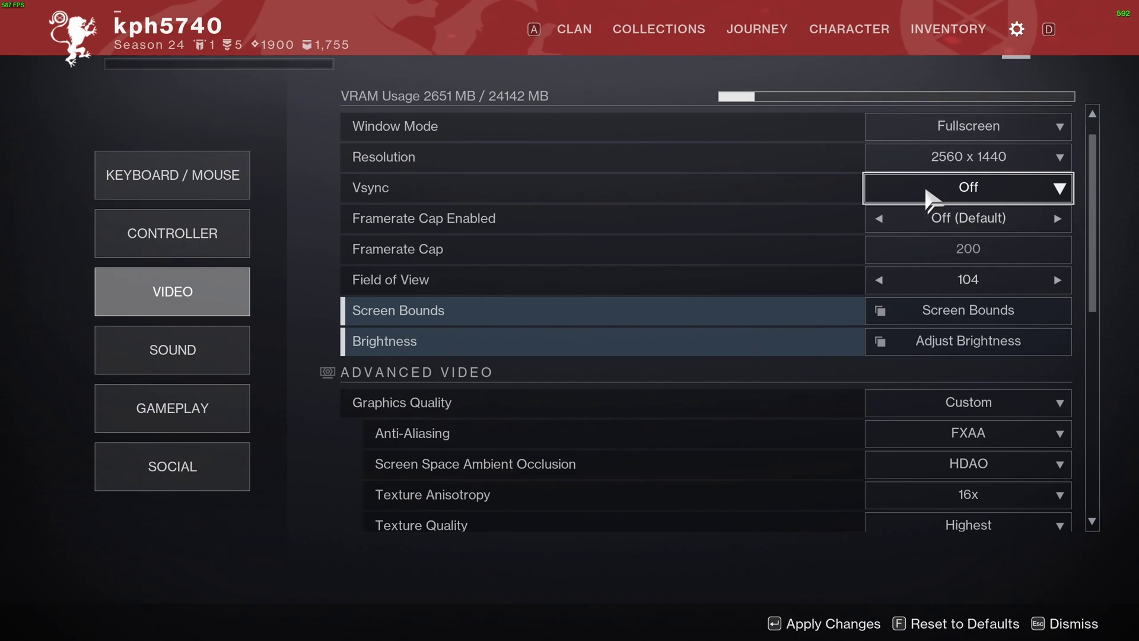
{"action": "scroll", "coordinate": [930, 198], "scroll_direction": "down", "scroll_amount": 1}
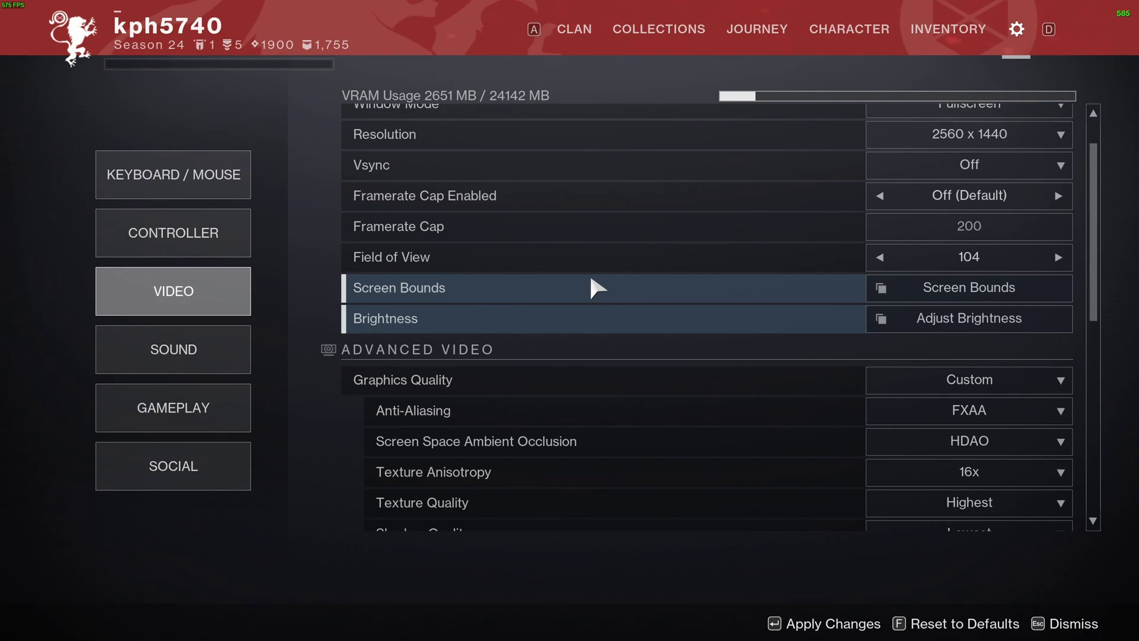
{"action": "scroll", "coordinate": [731, 267], "scroll_direction": "down", "scroll_amount": 2}
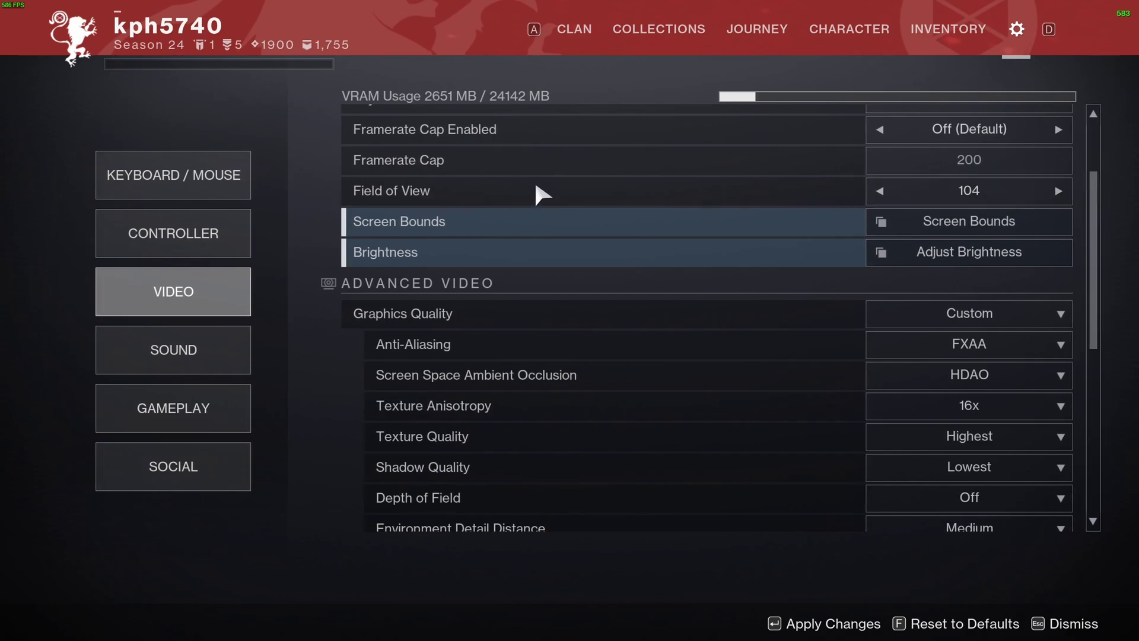
{"action": "scroll", "coordinate": [686, 209], "scroll_direction": "down", "scroll_amount": 2}
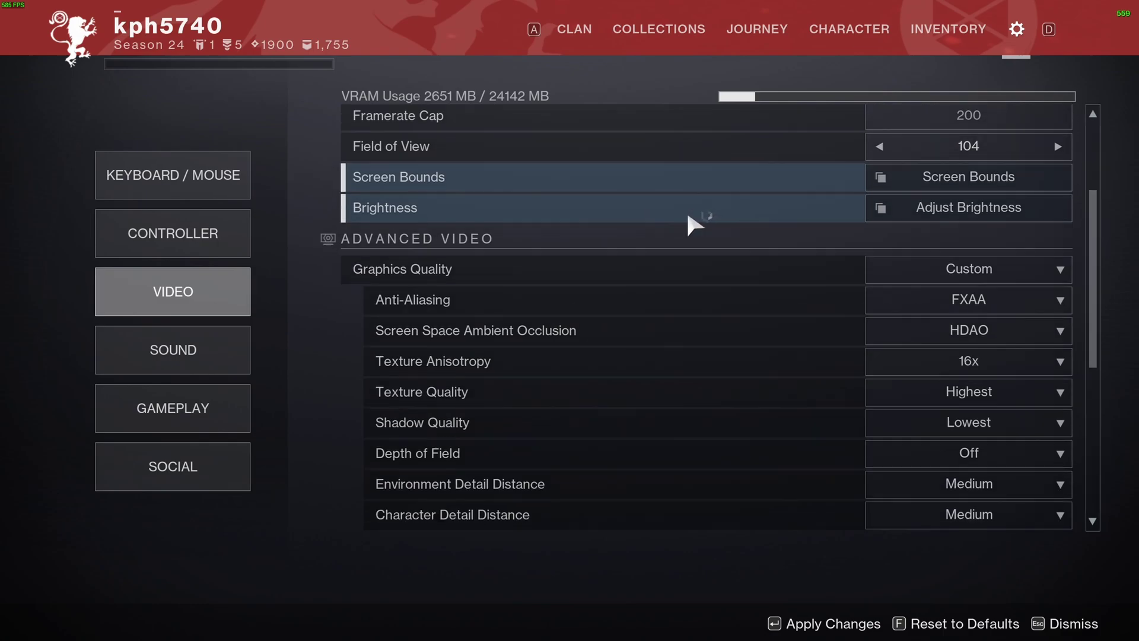
{"action": "scroll", "coordinate": [674, 232], "scroll_direction": "down", "scroll_amount": 2}
{"action": "scroll", "coordinate": [672, 232], "scroll_direction": "down", "scroll_amount": 1}
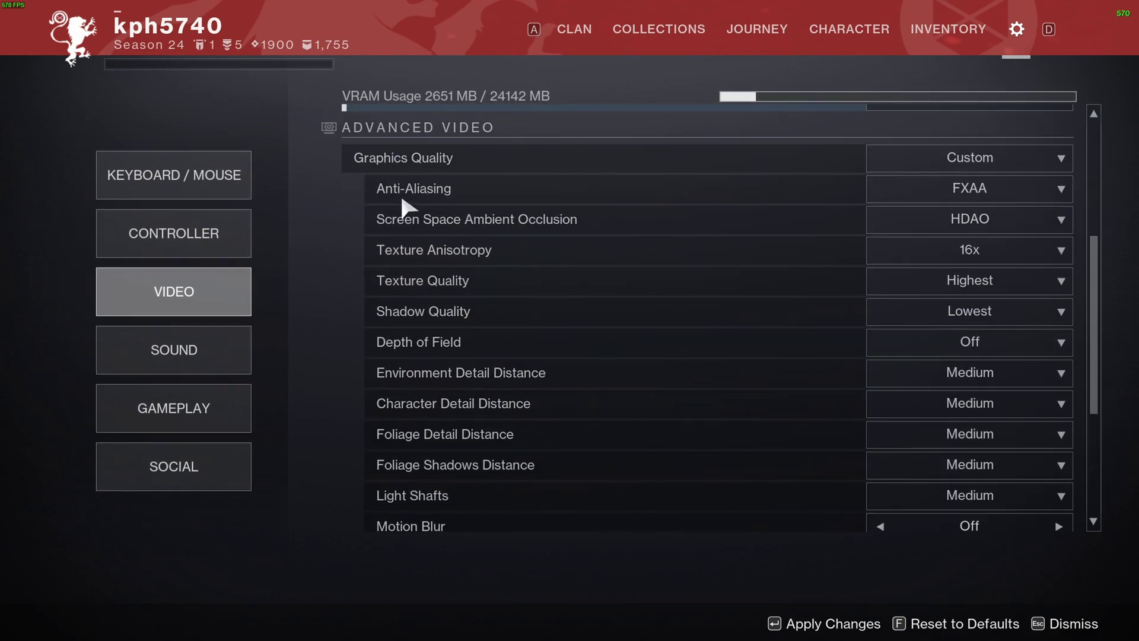
Step: Change Destiny 2's Anti-Aliasing from FXAA to Off
{"action": "left_click", "coordinate": [975, 192]}
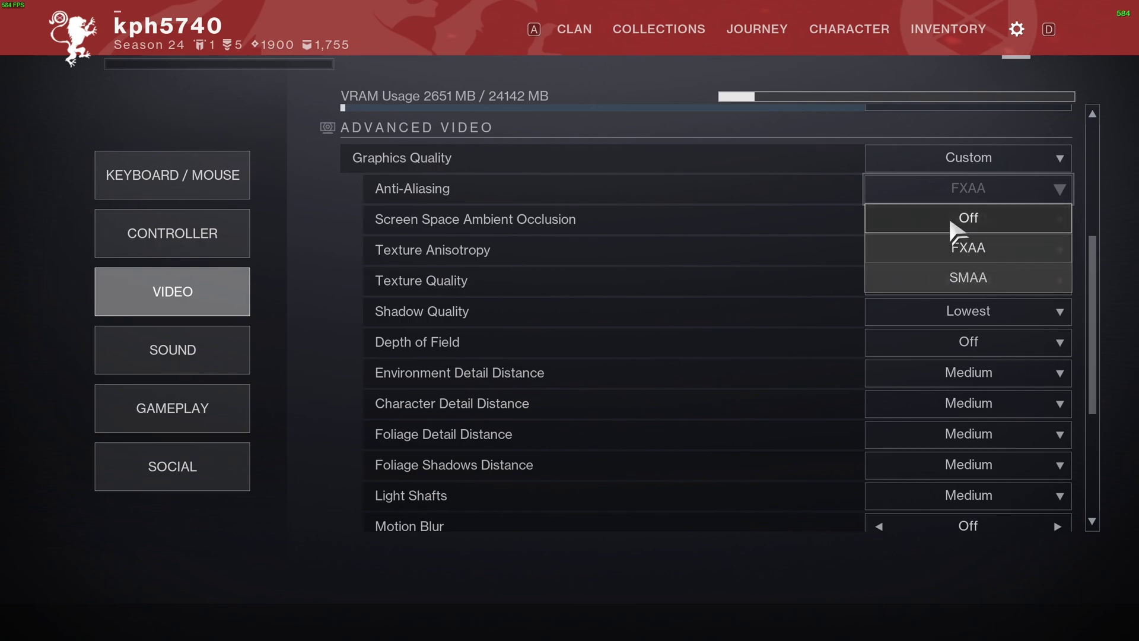
{"action": "left_click", "coordinate": [989, 215]}
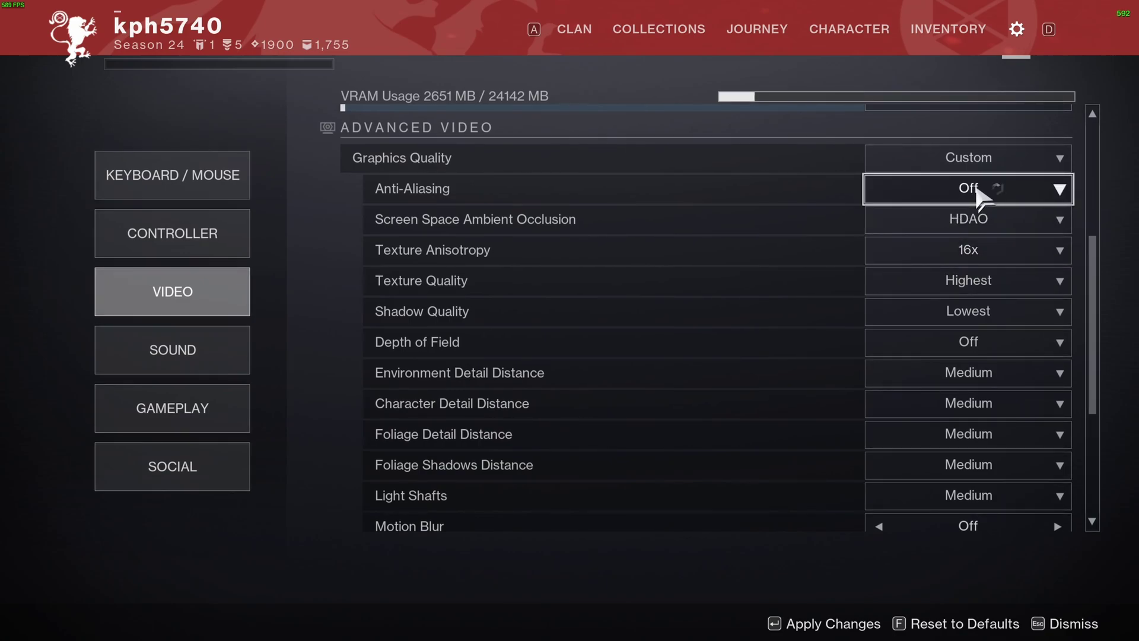
{"action": "left_click", "coordinate": [979, 191]}
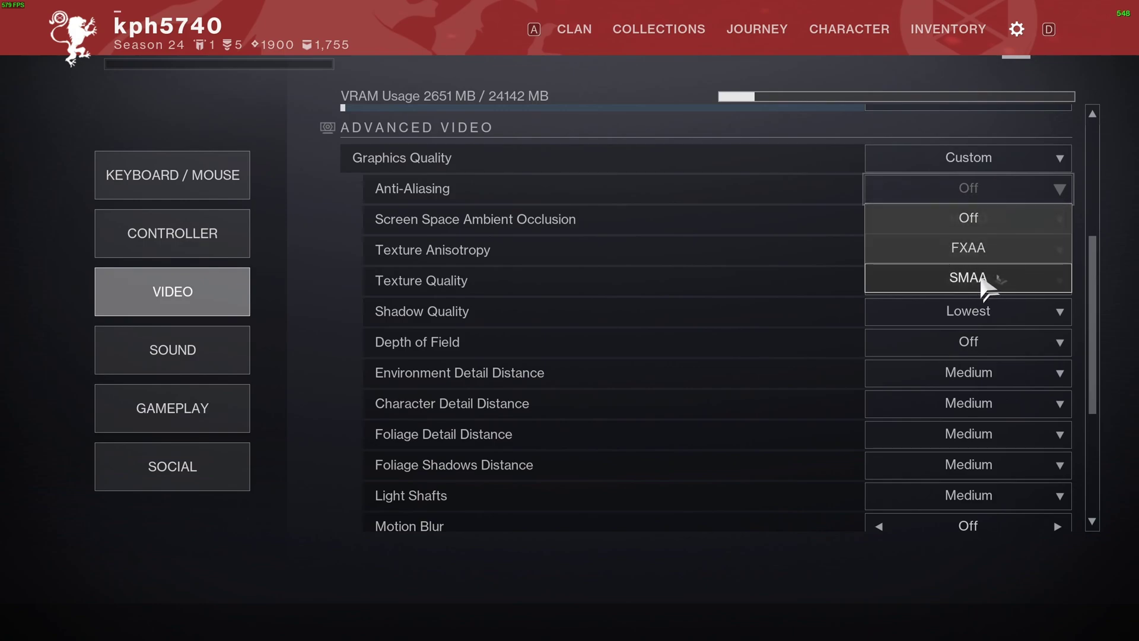
{"action": "left_click", "coordinate": [1113, 170]}
{"action": "scroll", "coordinate": [980, 214], "scroll_direction": "down", "scroll_amount": 1}
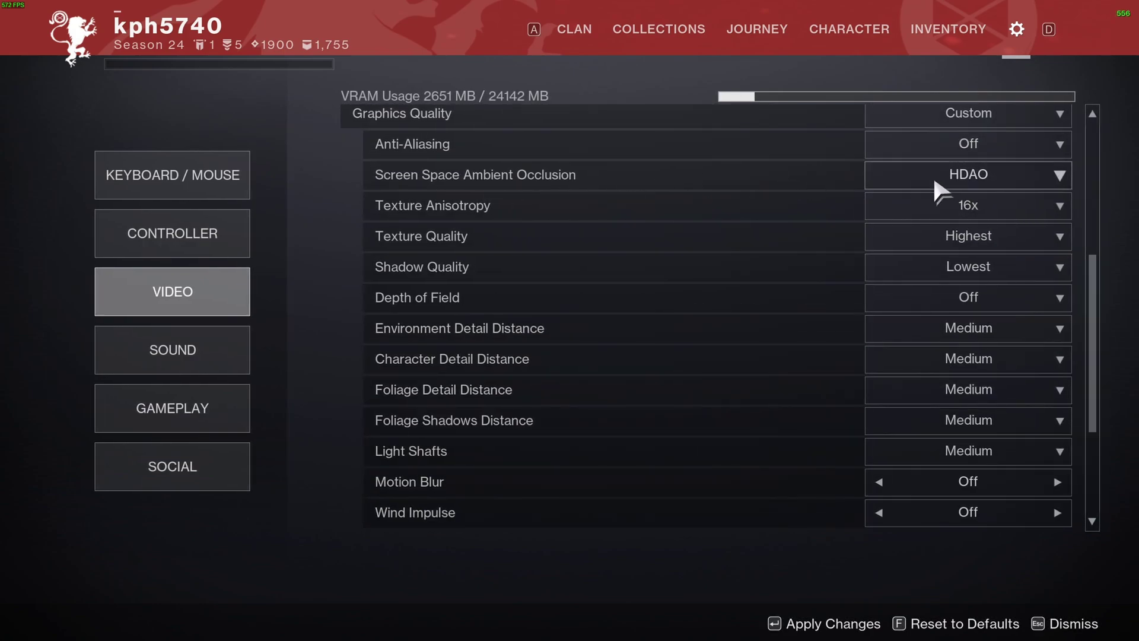
Step: Check the Screen Space Ambient Occlusion options and leave it at HDAO
{"action": "left_click", "coordinate": [983, 178]}
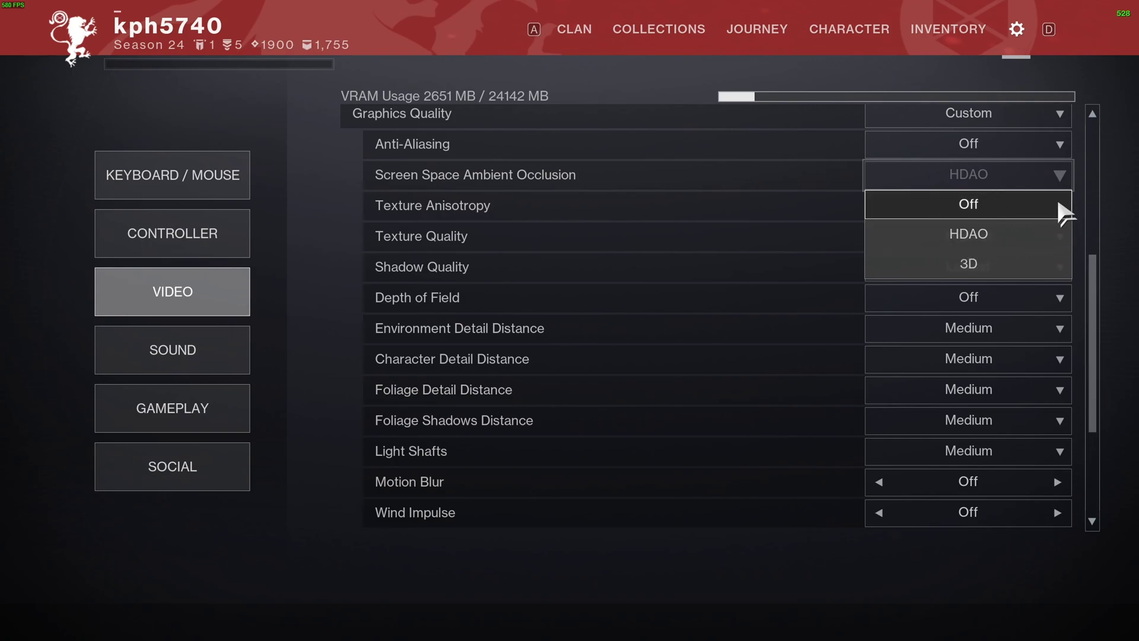
{"action": "left_click", "coordinate": [1002, 177]}
{"action": "left_click", "coordinate": [988, 175]}
{"action": "left_click", "coordinate": [978, 233]}
{"action": "scroll", "coordinate": [1025, 209], "scroll_direction": "down", "scroll_amount": 1}
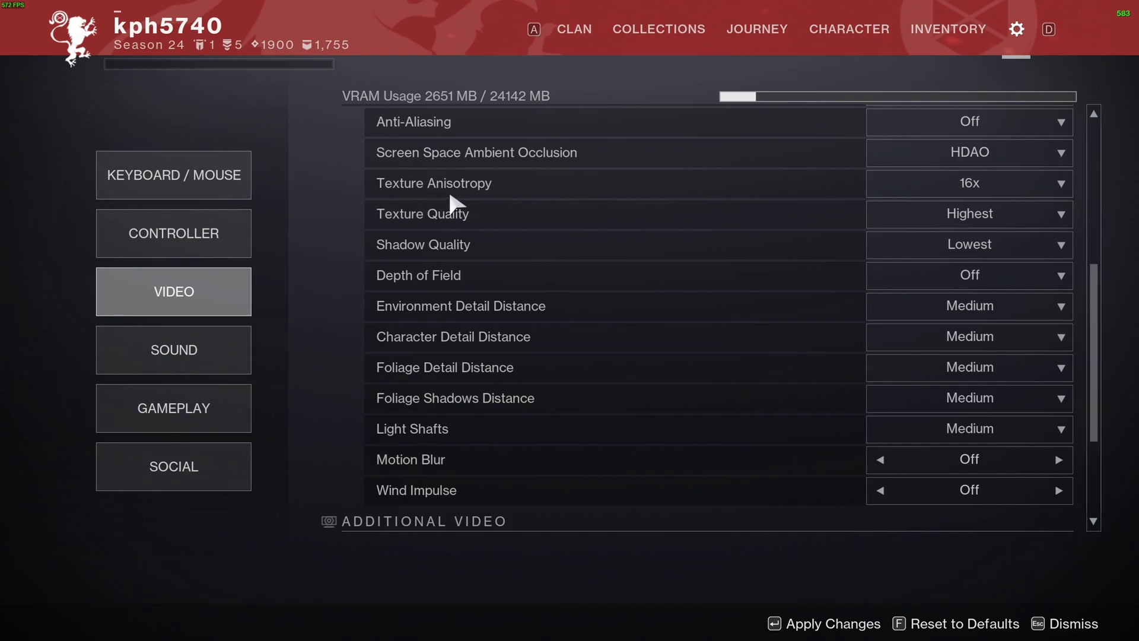
{"action": "scroll", "coordinate": [447, 210], "scroll_direction": "down", "scroll_amount": 1}
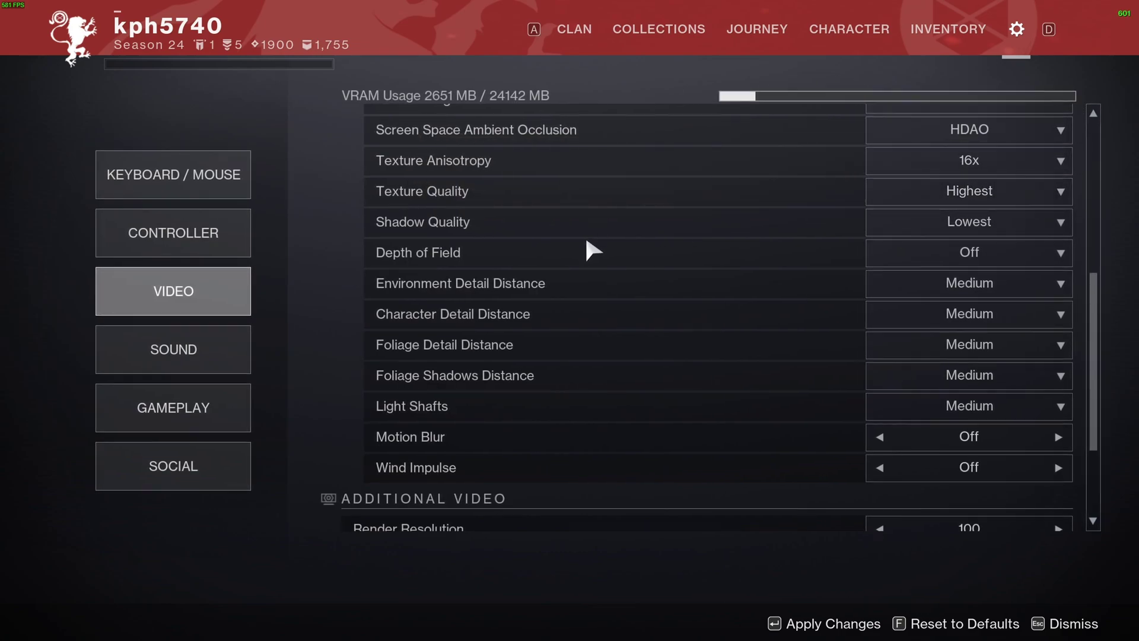
{"action": "scroll", "coordinate": [585, 235], "scroll_direction": "down", "scroll_amount": 1}
{"action": "left_click", "coordinate": [1055, 199]}
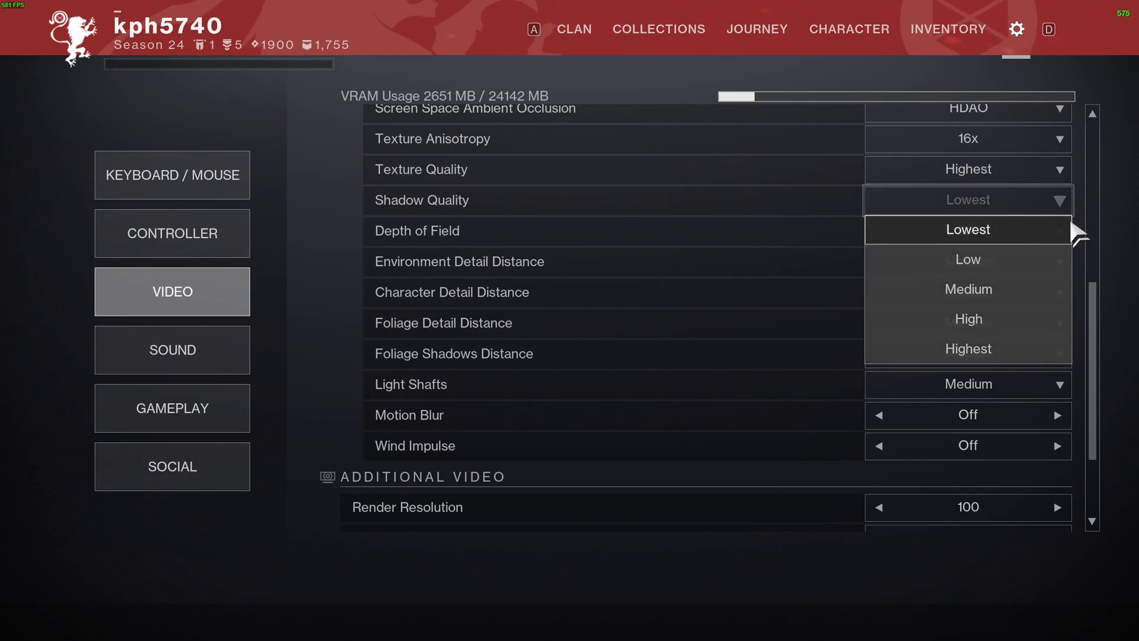
{"action": "left_click", "coordinate": [1077, 232]}
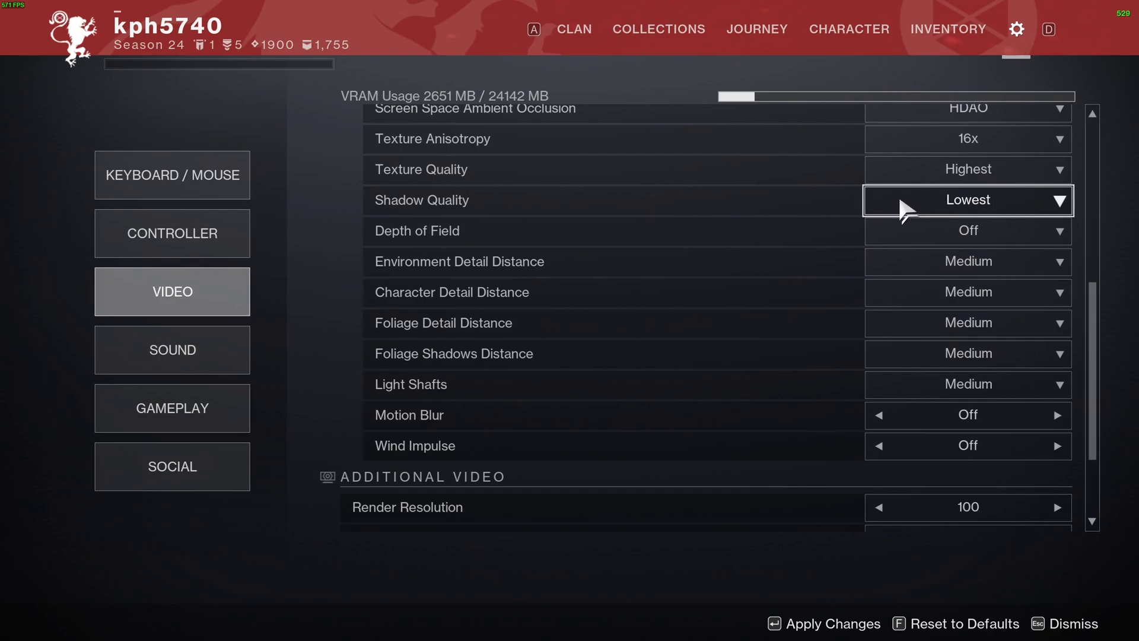
{"action": "scroll", "coordinate": [907, 210], "scroll_direction": "down", "scroll_amount": 1}
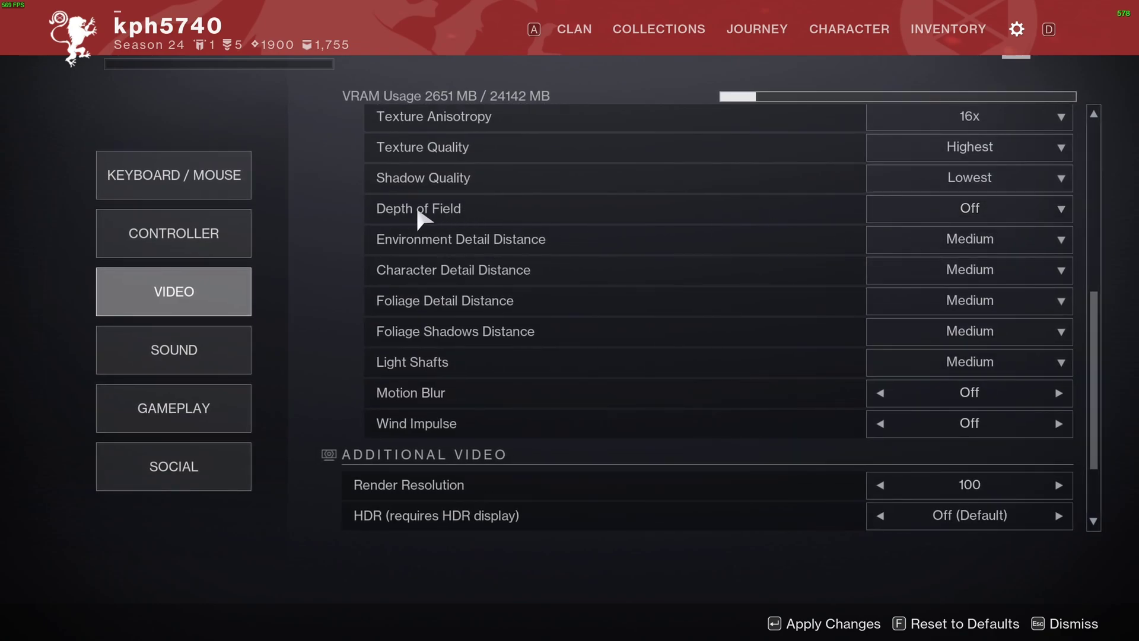
{"action": "scroll", "coordinate": [923, 213], "scroll_direction": "down", "scroll_amount": 1}
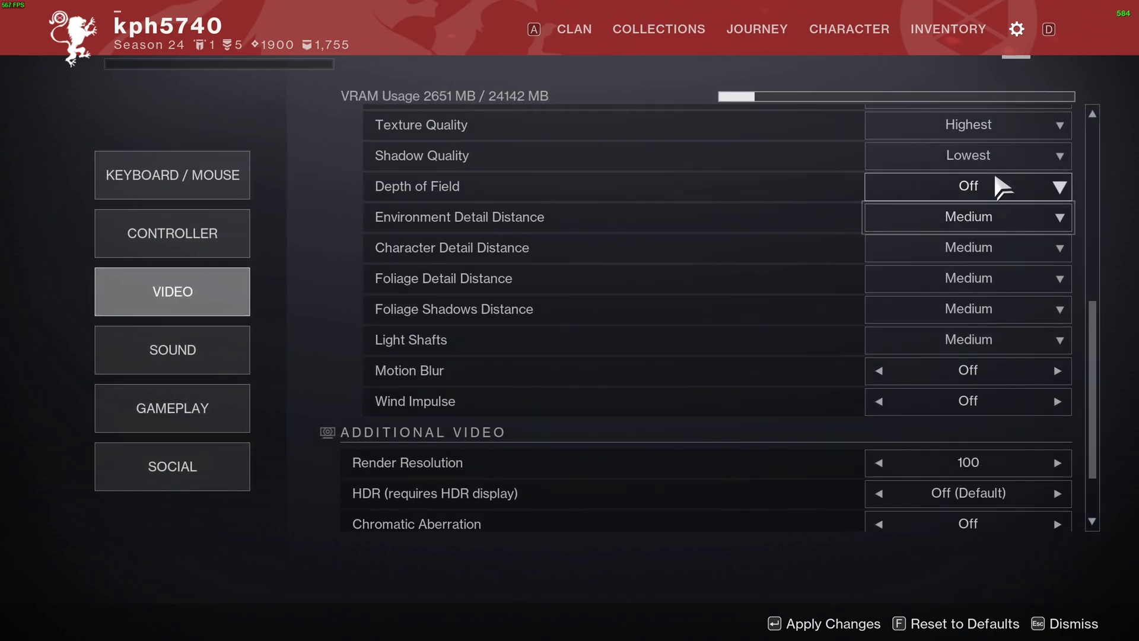
{"action": "scroll", "coordinate": [932, 187], "scroll_direction": "down", "scroll_amount": 1}
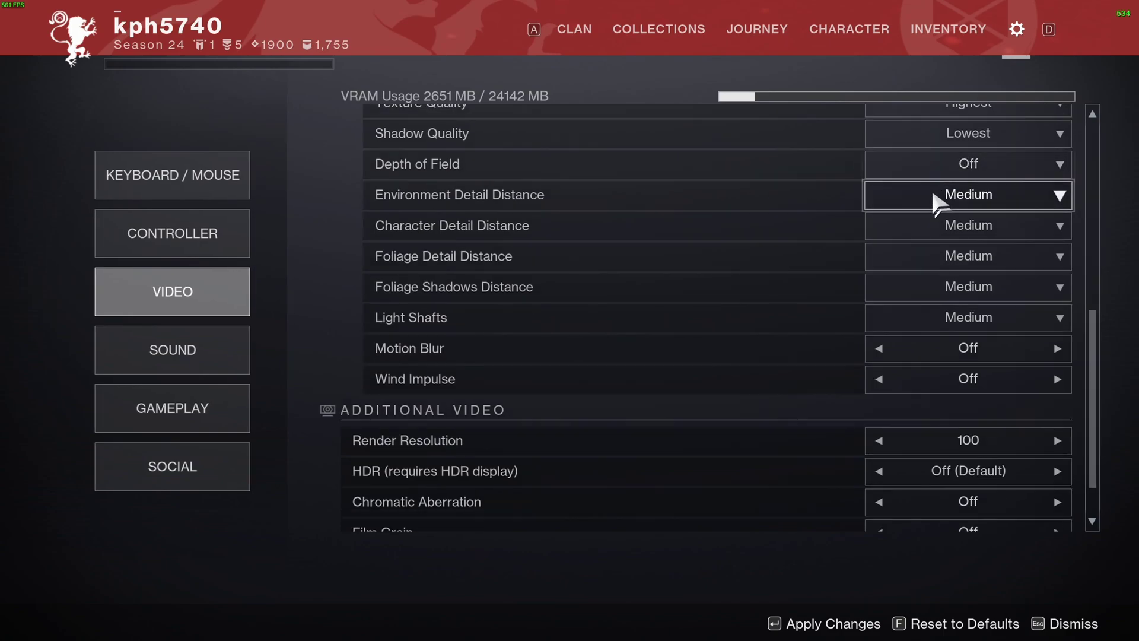
{"action": "scroll", "coordinate": [752, 230], "scroll_direction": "down", "scroll_amount": 1}
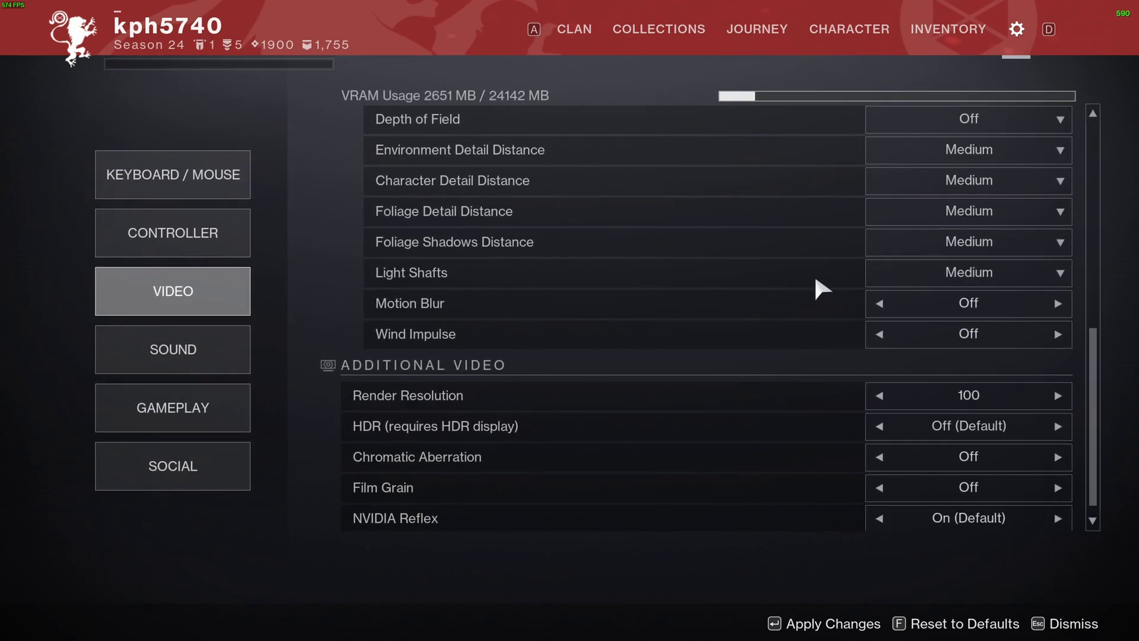
{"action": "scroll", "coordinate": [967, 258], "scroll_direction": "down", "scroll_amount": 1}
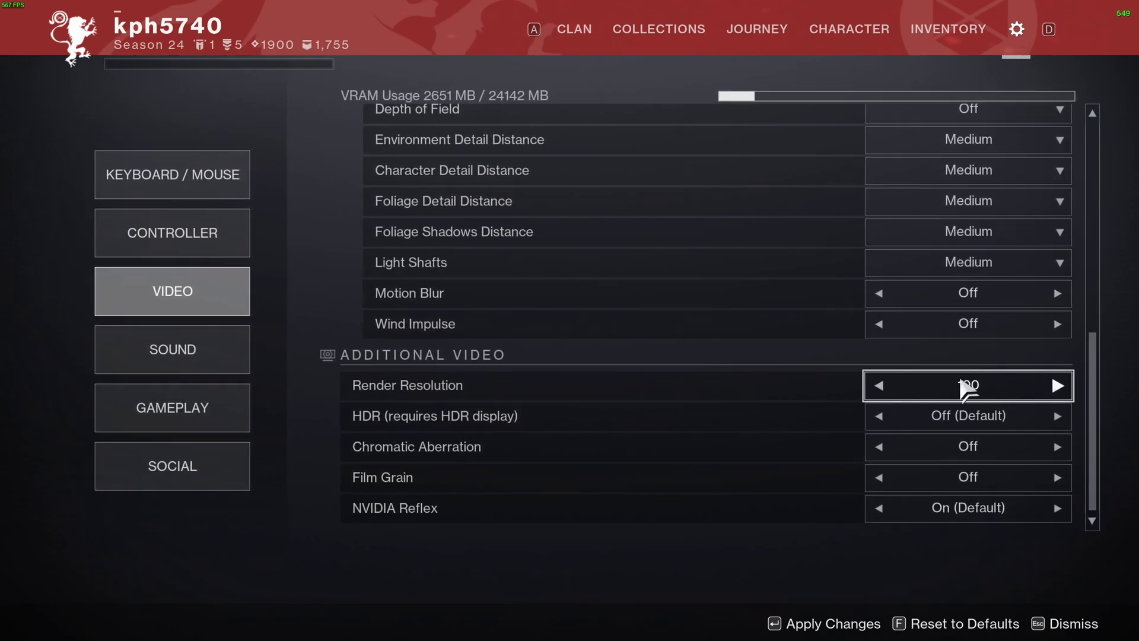
{"action": "scroll", "coordinate": [1003, 383], "scroll_direction": "up", "scroll_amount": 5}
{"action": "scroll", "coordinate": [988, 267], "scroll_direction": "up", "scroll_amount": 5}
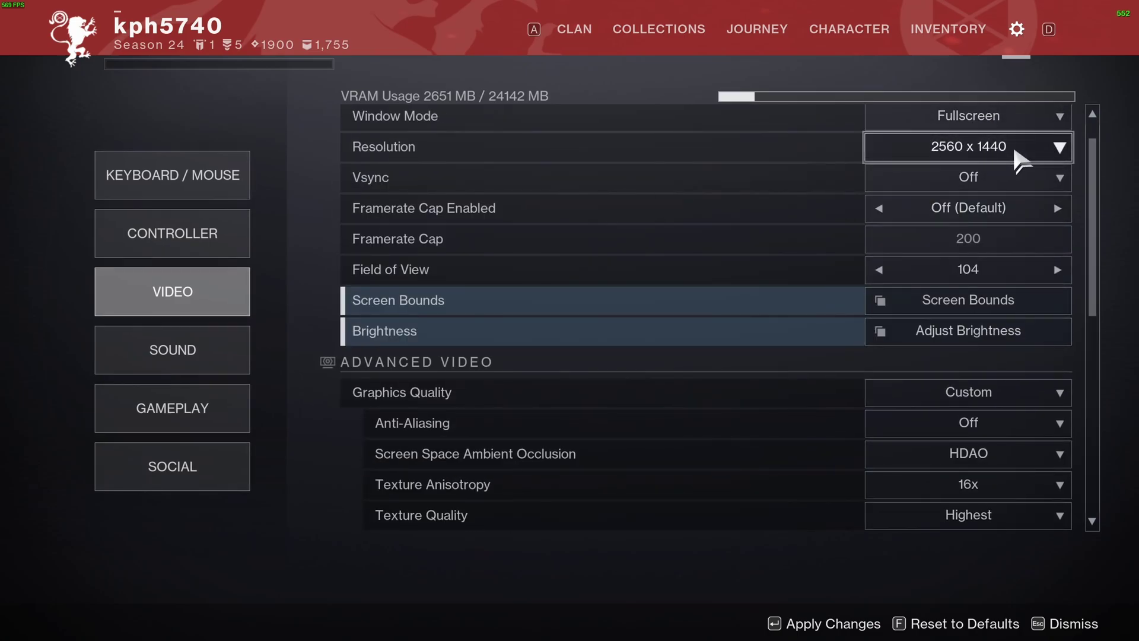
{"action": "scroll", "coordinate": [926, 331], "scroll_direction": "down", "scroll_amount": 5}
{"action": "scroll", "coordinate": [928, 331], "scroll_direction": "down", "scroll_amount": 5}
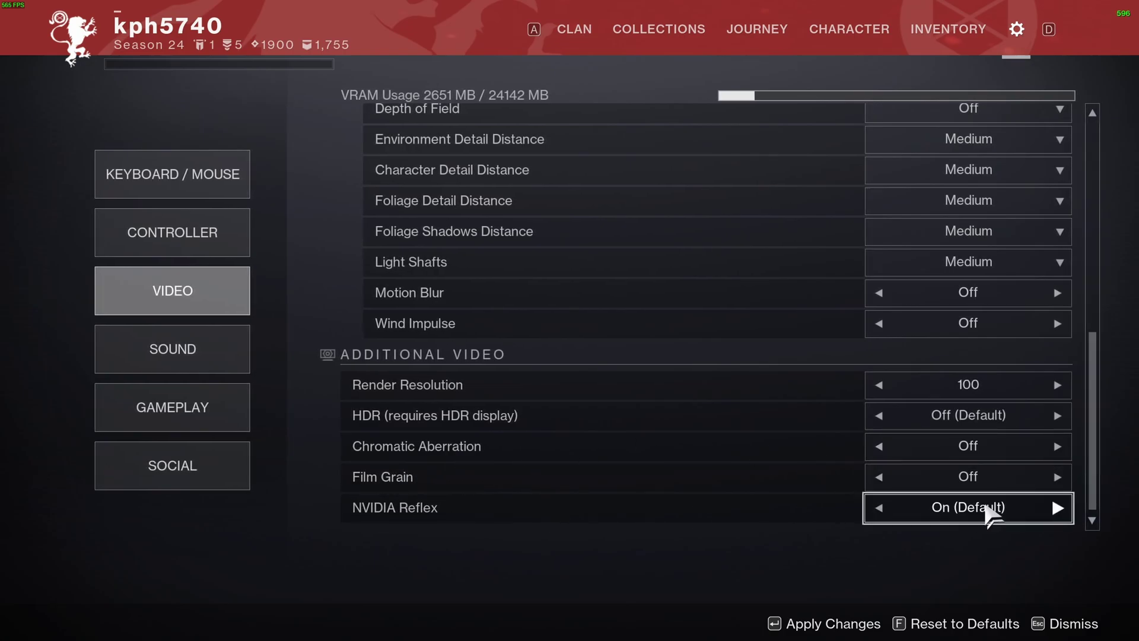
{"action": "scroll", "coordinate": [773, 468], "scroll_direction": "up", "scroll_amount": 2}
{"action": "scroll", "coordinate": [767, 468], "scroll_direction": "up", "scroll_amount": 3}
{"action": "scroll", "coordinate": [767, 466], "scroll_direction": "up", "scroll_amount": 2}
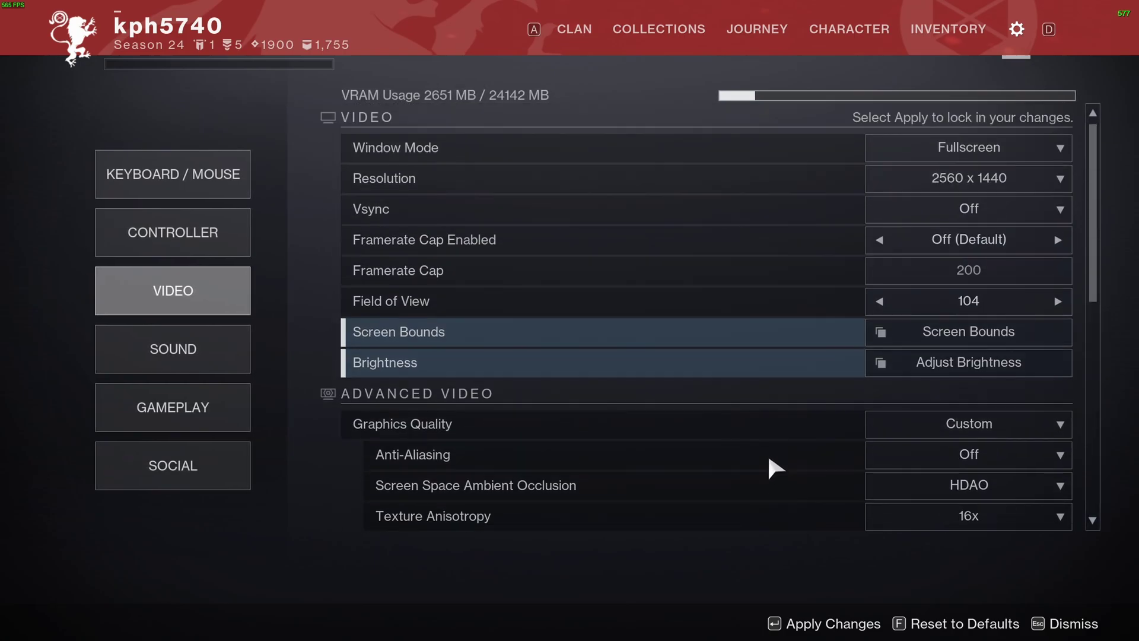